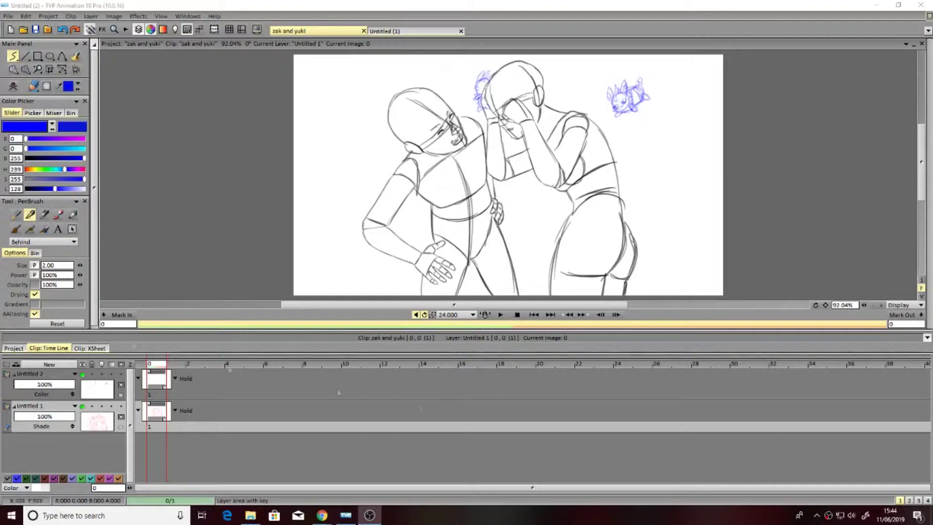
# Add a new empty layer on top and lower Untitled 1's opacity to 45%.
pyautogui.click(50, 364)
pyautogui.click(485, 309)
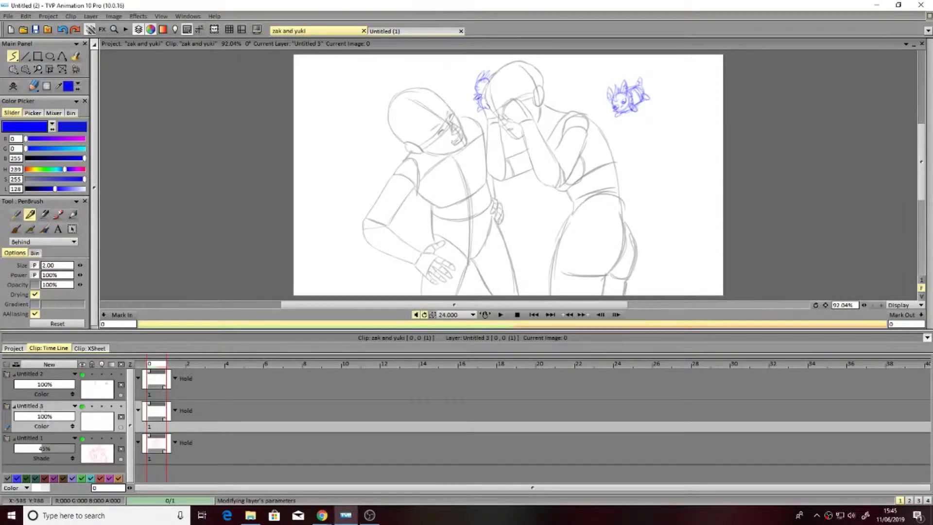
pyautogui.moveTo(73, 416); pyautogui.dragTo(62, 417)
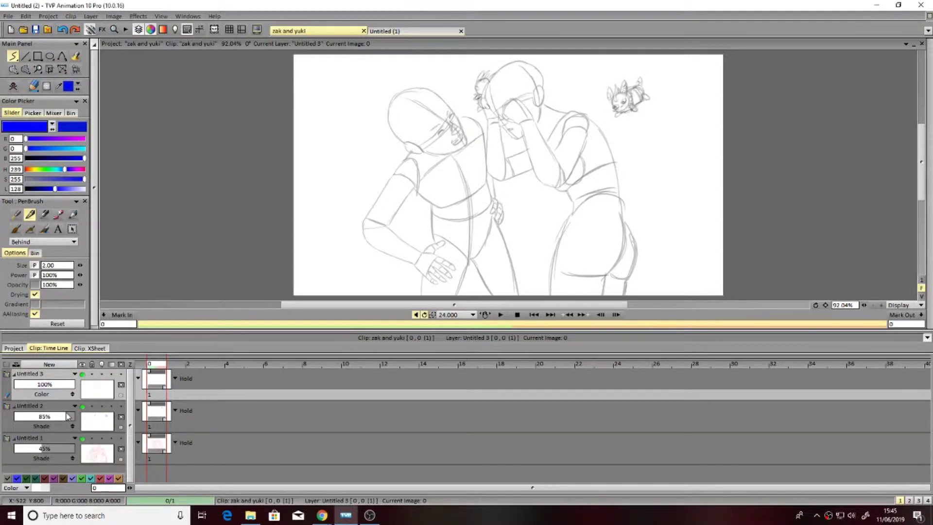
# Set Untitled 2 to Color blending at 78% opacity, then switch to screen 2.
pyautogui.click(68, 426)
pyautogui.click(73, 304)
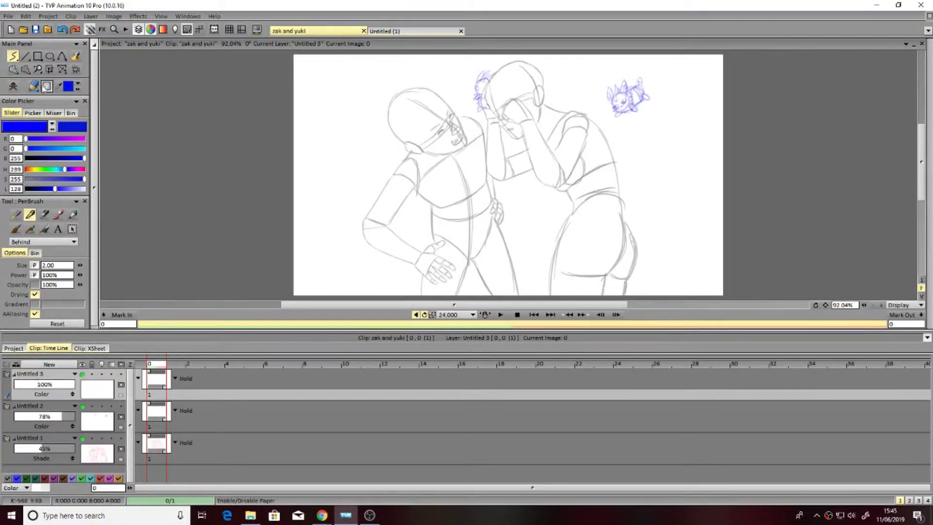
pyautogui.press('Tab')
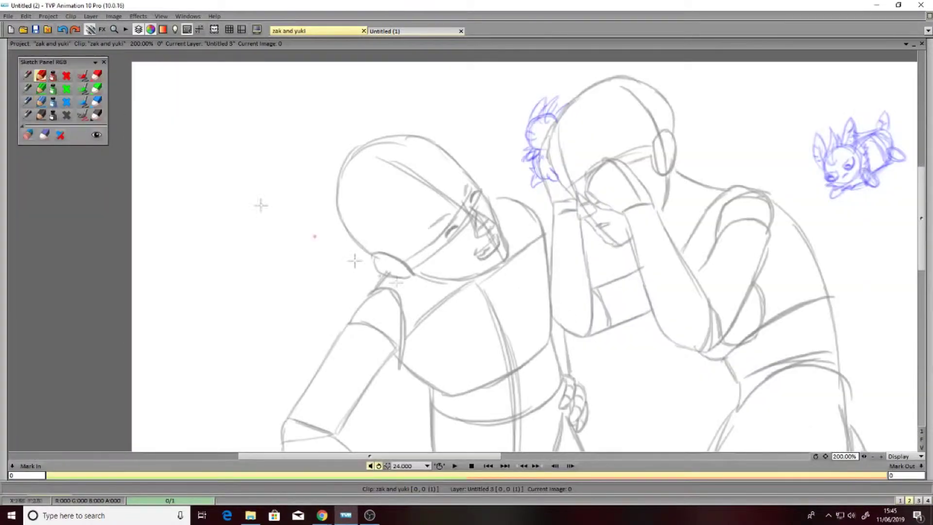
# Zoom to 400% on the raised hand and sketch its first red lines and hatching.
pyautogui.hotkey('shift', 'Tab')
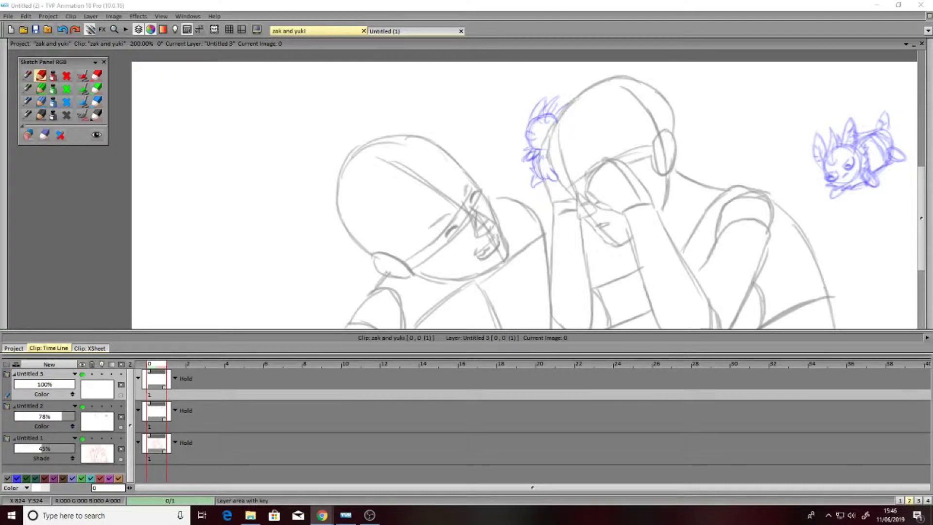
pyautogui.click(900, 500)
pyautogui.scroll(1, 488, 446)
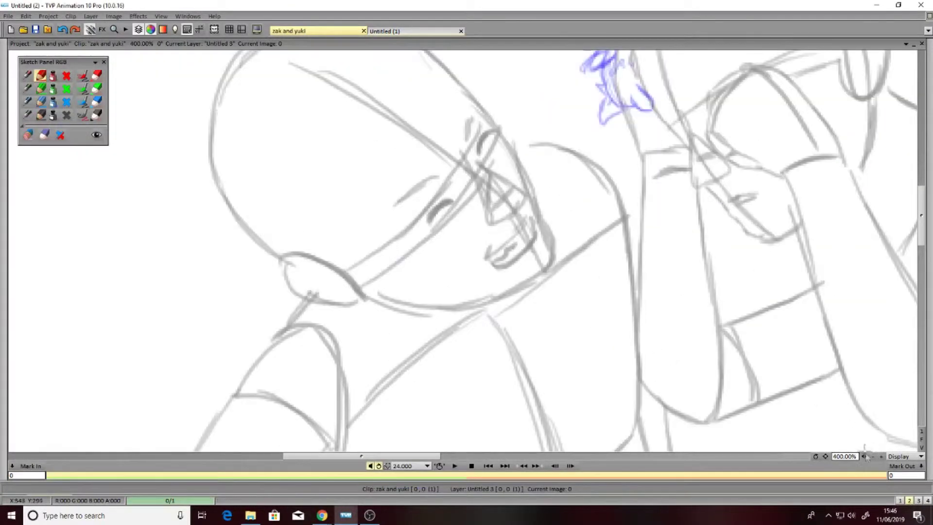
pyautogui.scroll(1, 487, 445)
pyautogui.moveTo(452, 239)
pyautogui.mouseDown()
pyautogui.moveTo(488, 195)
pyautogui.moveTo(505, 192)
pyautogui.mouseUp()
pyautogui.moveTo(507, 158)
pyautogui.mouseDown()
pyautogui.moveTo(514, 203)
pyautogui.moveTo(538, 184)
pyautogui.mouseUp()
pyautogui.moveTo(543, 160)
pyautogui.mouseDown()
pyautogui.moveTo(553, 159)
pyautogui.moveTo(570, 184)
pyautogui.moveTo(505, 221)
pyautogui.moveTo(532, 286)
pyautogui.mouseUp()
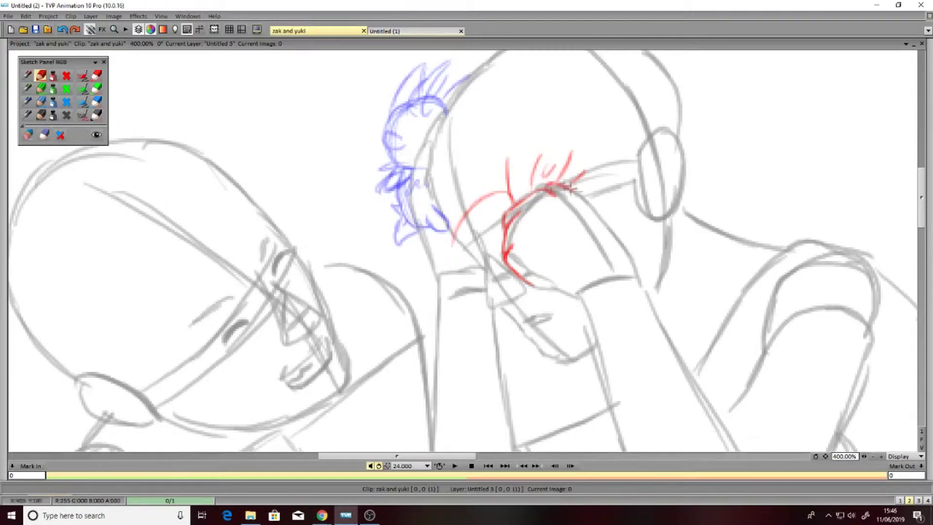
# Draw red curves for the cuff's upper and lower edges, plus lines down the neck and arm.
pyautogui.moveTo(526, 265)
pyautogui.mouseDown()
pyautogui.moveTo(567, 188)
pyautogui.moveTo(603, 202)
pyautogui.mouseUp()
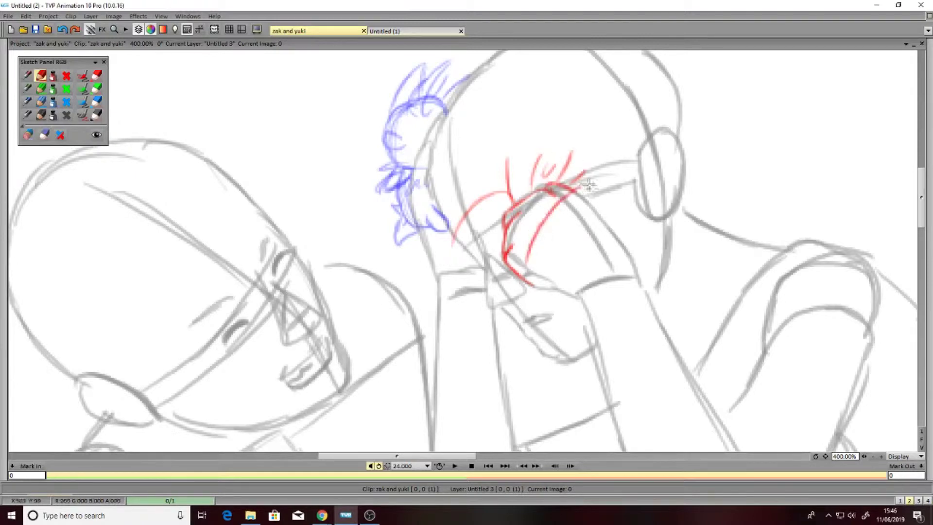
pyautogui.moveTo(518, 265)
pyautogui.mouseDown()
pyautogui.moveTo(549, 288)
pyautogui.moveTo(619, 220)
pyautogui.mouseUp()
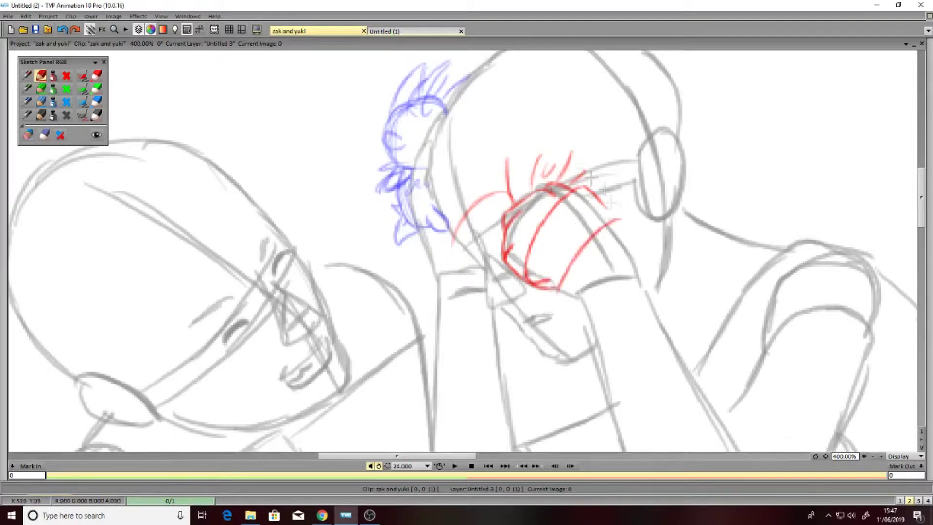
pyautogui.moveTo(566, 249)
pyautogui.mouseDown()
pyautogui.moveTo(593, 225)
pyautogui.moveTo(485, 224)
pyautogui.moveTo(515, 346)
pyautogui.mouseUp()
pyautogui.moveTo(411, 290); pyautogui.dragTo(483, 391)
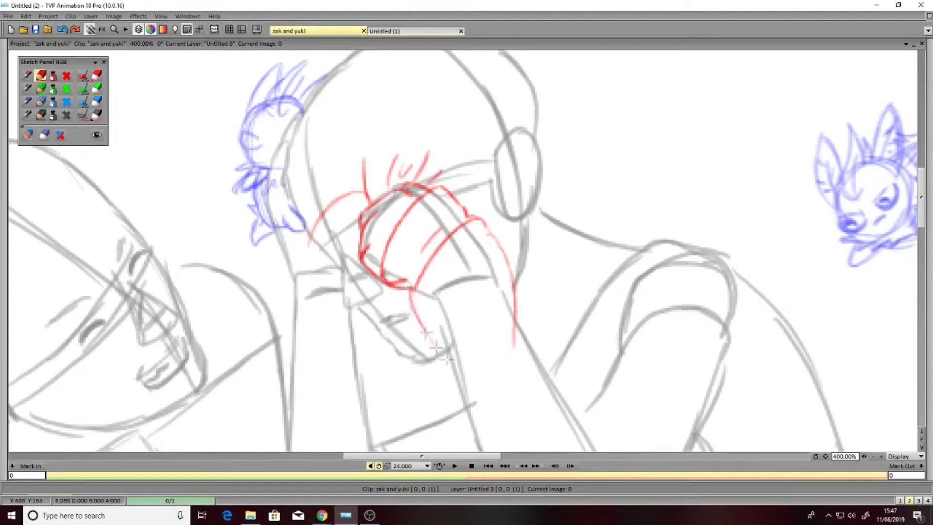
# Trace the arm diagonally in red with contour and fold lines.
pyautogui.scroll(-3, 888, 209)
pyautogui.moveTo(451, 276); pyautogui.dragTo(489, 363)
pyautogui.moveTo(466, 309); pyautogui.dragTo(507, 355)
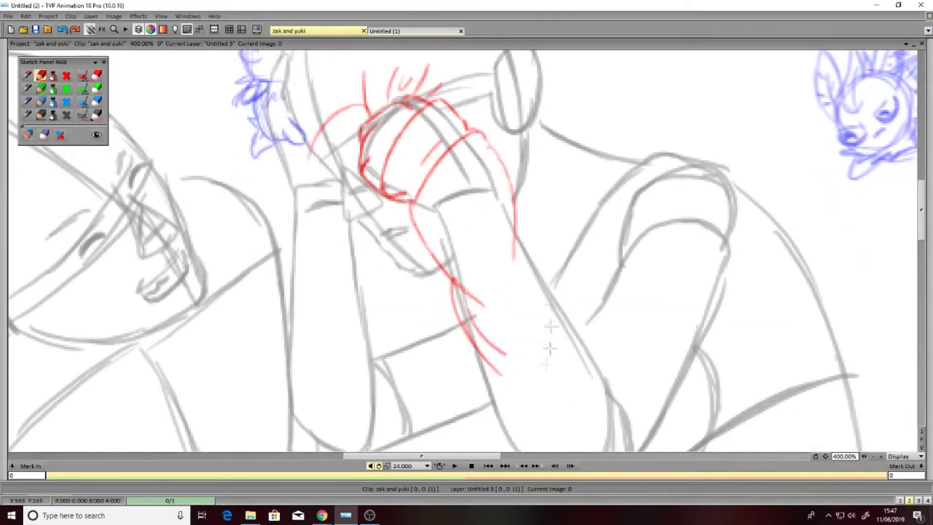
pyautogui.moveTo(521, 222); pyautogui.dragTo(618, 402)
pyautogui.moveTo(585, 330); pyautogui.dragTo(654, 381)
pyautogui.moveTo(598, 343); pyautogui.dragTo(649, 391)
pyautogui.moveTo(583, 323)
pyautogui.mouseDown()
pyautogui.moveTo(658, 316)
pyautogui.moveTo(625, 276)
pyautogui.mouseUp()
pyautogui.moveTo(623, 227); pyautogui.dragTo(602, 301)
pyautogui.moveTo(653, 175); pyautogui.dragTo(613, 214)
pyautogui.moveTo(922, 235); pyautogui.dragTo(924, 244)
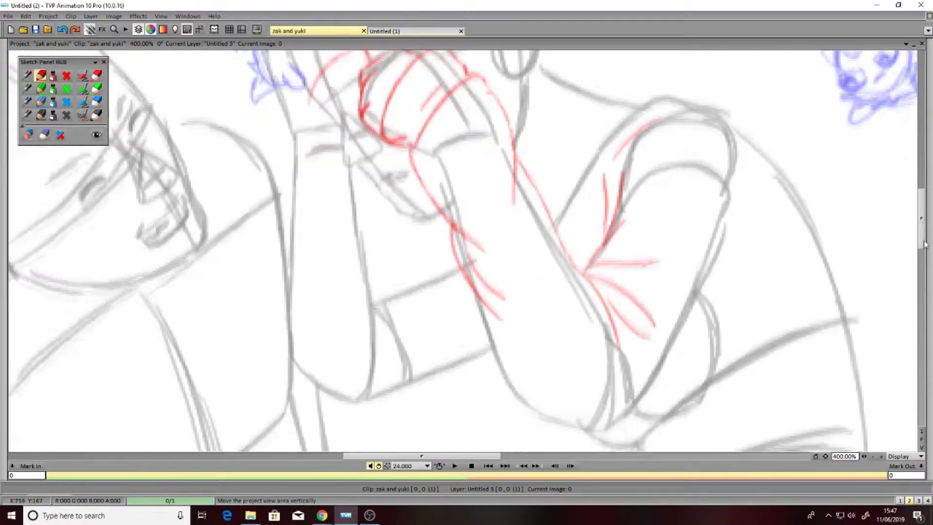
# Draw the forearm's lower edge, curve around the elbow, and run hatched lines toward the shoulder.
pyautogui.moveTo(471, 285)
pyautogui.mouseDown()
pyautogui.moveTo(510, 396)
pyautogui.moveTo(584, 430)
pyautogui.mouseUp()
pyautogui.moveTo(529, 390)
pyautogui.mouseDown()
pyautogui.moveTo(584, 414)
pyautogui.moveTo(634, 408)
pyautogui.moveTo(690, 299)
pyautogui.mouseUp()
pyautogui.moveTo(669, 362); pyautogui.dragTo(722, 245)
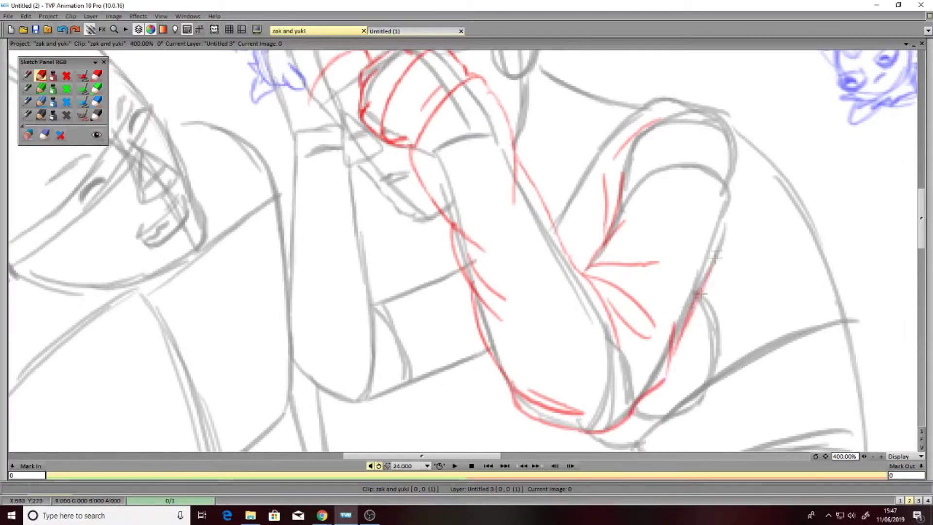
pyautogui.moveTo(695, 306); pyautogui.dragTo(750, 199)
pyautogui.moveTo(707, 282); pyautogui.dragTo(770, 223)
pyautogui.moveTo(702, 298)
pyautogui.mouseDown()
pyautogui.moveTo(753, 281)
pyautogui.moveTo(777, 255)
pyautogui.mouseUp()
# Add a stud on the cuff, long forearm curves, and a red arc over the shoulder.
pyautogui.scroll(3, 451, 223)
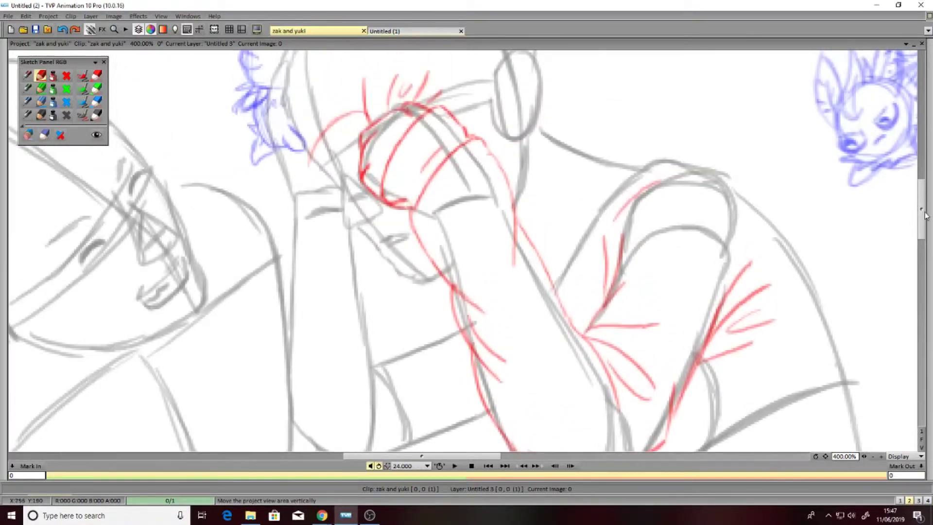
pyautogui.moveTo(423, 230); pyautogui.dragTo(421, 227)
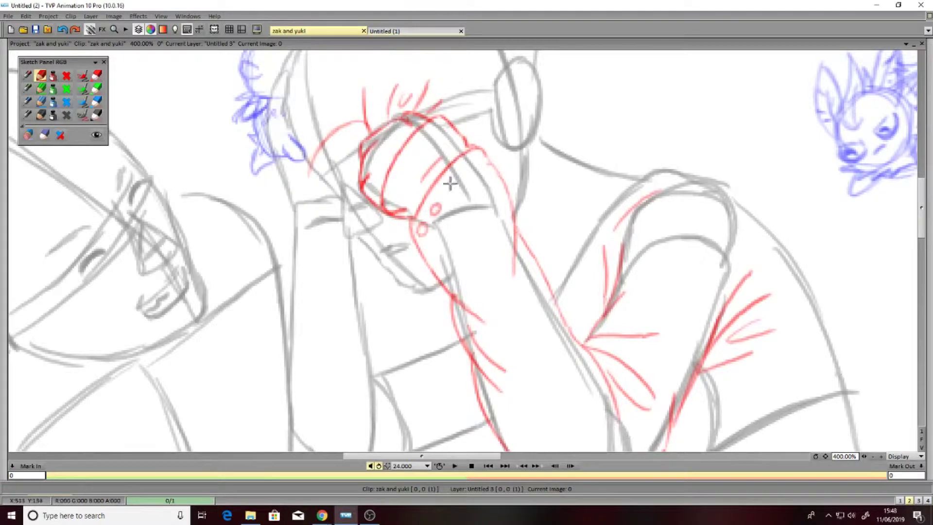
pyautogui.moveTo(559, 299)
pyautogui.mouseDown()
pyautogui.moveTo(524, 432)
pyautogui.moveTo(565, 338)
pyautogui.moveTo(551, 436)
pyautogui.moveTo(581, 304)
pyautogui.mouseUp()
pyautogui.scroll(-2, 554, 428)
pyautogui.moveTo(602, 267); pyautogui.dragTo(704, 304)
pyautogui.moveTo(614, 180)
pyautogui.mouseDown()
pyautogui.moveTo(729, 141)
pyautogui.moveTo(744, 231)
pyautogui.mouseUp()
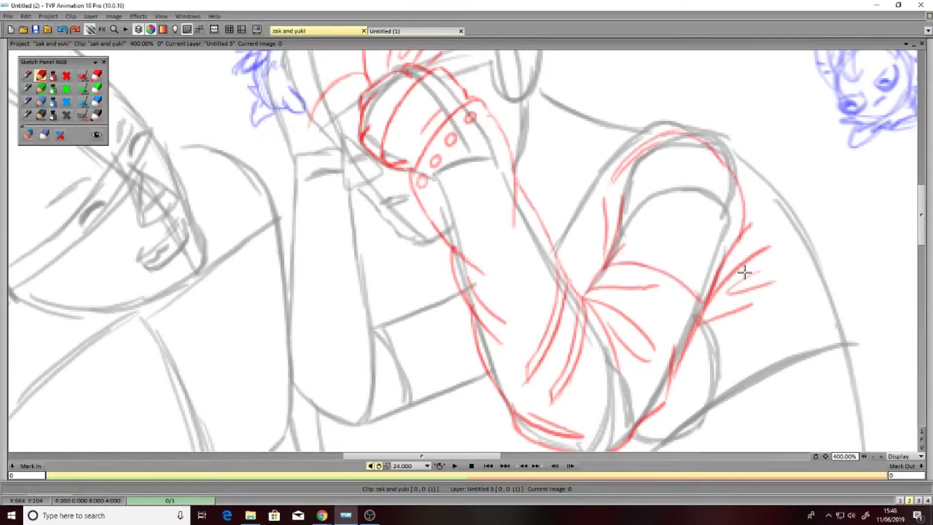
# Curve a red line down the wrist with hatching, then briefly show the Tool Bin and Animator Panel.
pyautogui.hscroll(-2, 430, 125)
pyautogui.moveTo(428, 165); pyautogui.dragTo(445, 219)
pyautogui.moveTo(430, 122); pyautogui.dragTo(459, 228)
pyautogui.moveTo(442, 167)
pyautogui.mouseDown()
pyautogui.moveTo(464, 213)
pyautogui.moveTo(450, 187)
pyautogui.mouseUp()
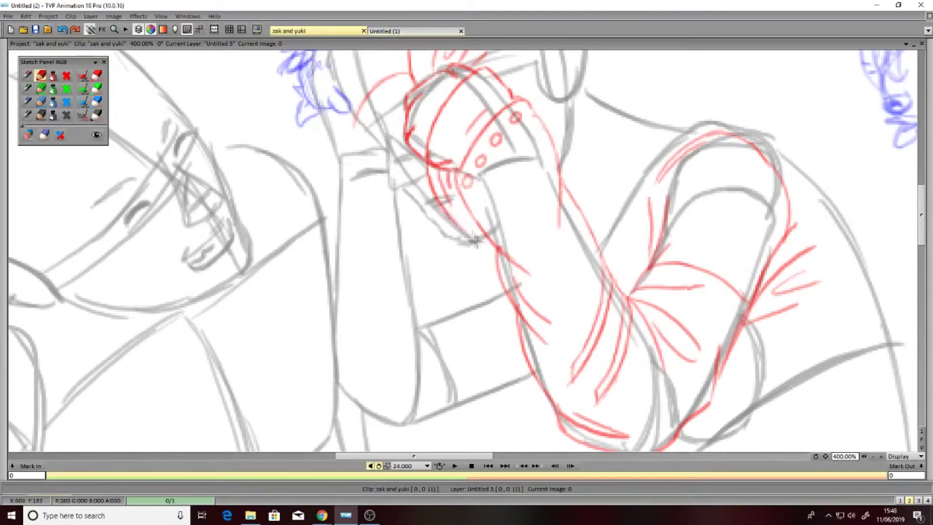
pyautogui.moveTo(340, 97); pyautogui.dragTo(344, 297)
pyautogui.press('Tab')
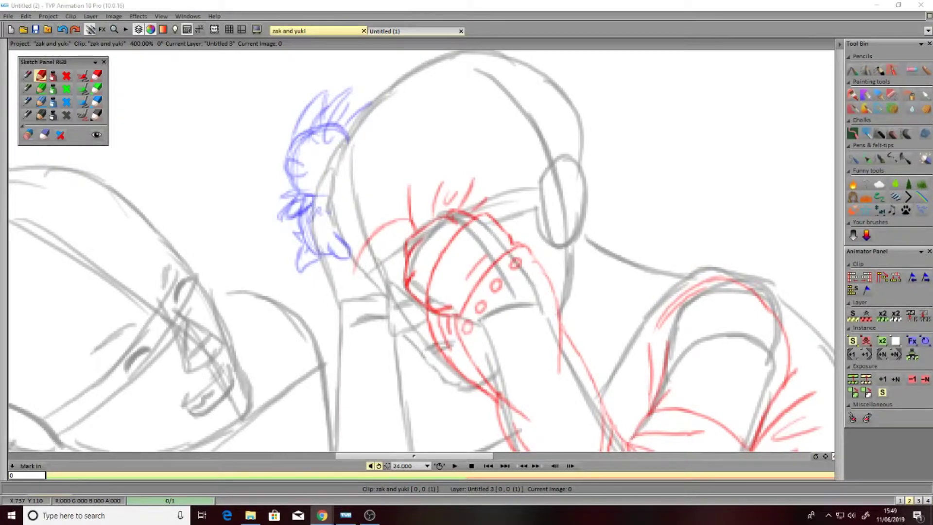
pyautogui.press('Tab')
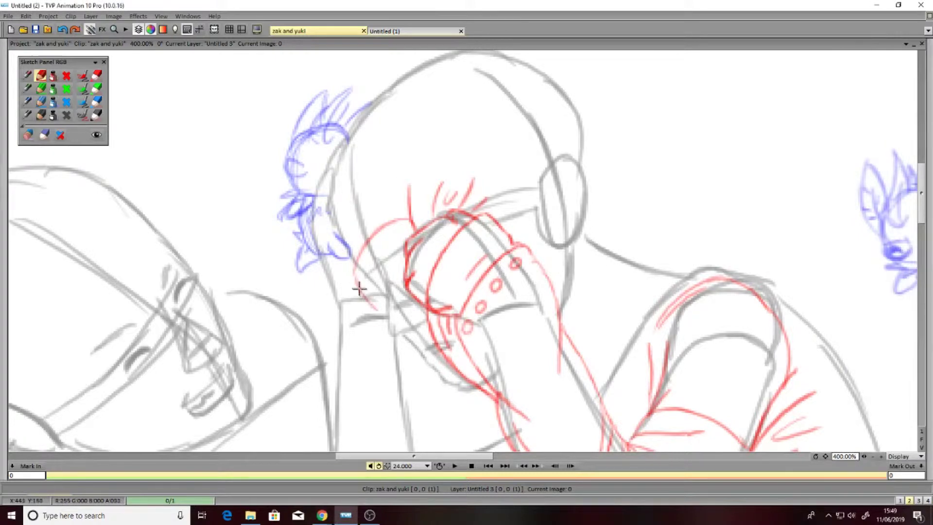
# Sketch red strokes along the lower collar and hatch the left side of the neck.
pyautogui.moveTo(383, 248)
pyautogui.mouseDown()
pyautogui.moveTo(386, 324)
pyautogui.moveTo(395, 228)
pyautogui.moveTo(381, 272)
pyautogui.moveTo(349, 277)
pyautogui.moveTo(365, 313)
pyautogui.moveTo(468, 410)
pyautogui.mouseUp()
pyautogui.moveTo(369, 321); pyautogui.dragTo(496, 423)
pyautogui.moveTo(447, 396)
pyautogui.mouseDown()
pyautogui.moveTo(491, 422)
pyautogui.moveTo(405, 350)
pyautogui.mouseUp()
pyautogui.moveTo(352, 269); pyautogui.dragTo(387, 331)
pyautogui.moveTo(379, 290); pyautogui.dragTo(391, 325)
pyautogui.moveTo(375, 278); pyautogui.dragTo(391, 315)
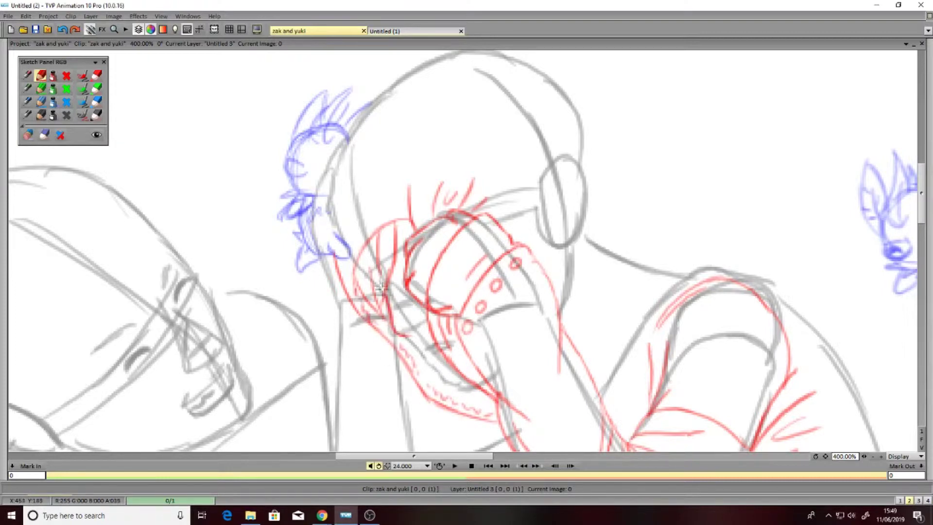
pyautogui.moveTo(384, 272)
pyautogui.mouseDown()
pyautogui.moveTo(396, 316)
pyautogui.moveTo(412, 317)
pyautogui.mouseUp()
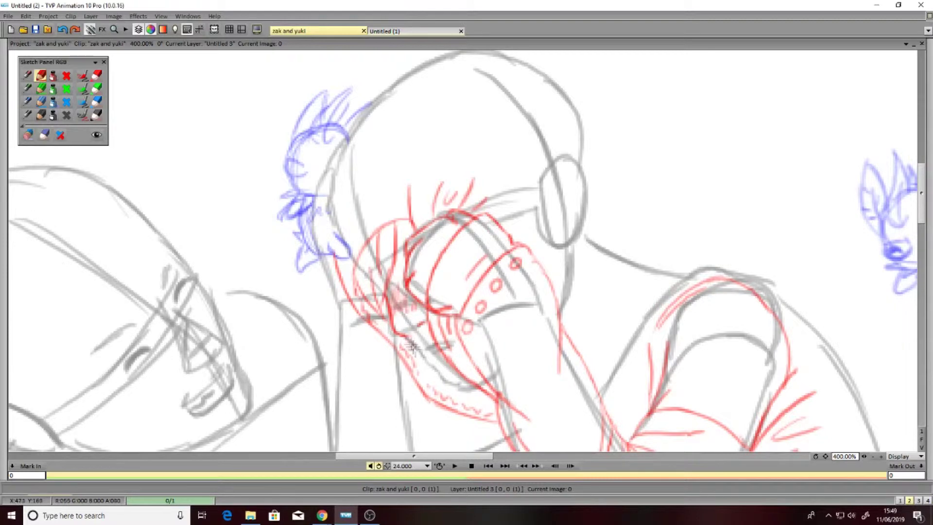
# Extend the lower neck stroke and arc red lines over the upper neck and shoulder.
pyautogui.moveTo(440, 369); pyautogui.dragTo(464, 385)
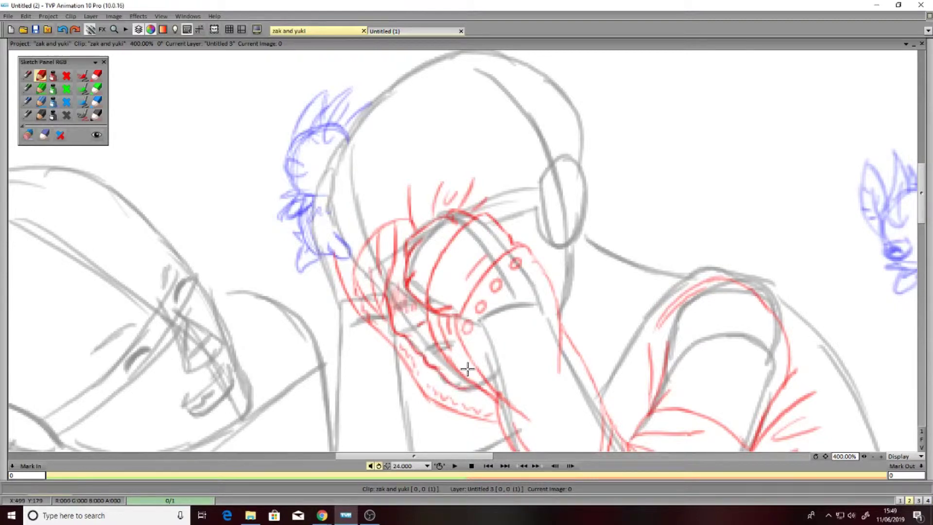
pyautogui.moveTo(369, 243); pyautogui.dragTo(392, 213)
pyautogui.moveTo(348, 289)
pyautogui.mouseDown()
pyautogui.moveTo(387, 202)
pyautogui.moveTo(406, 206)
pyautogui.mouseUp()
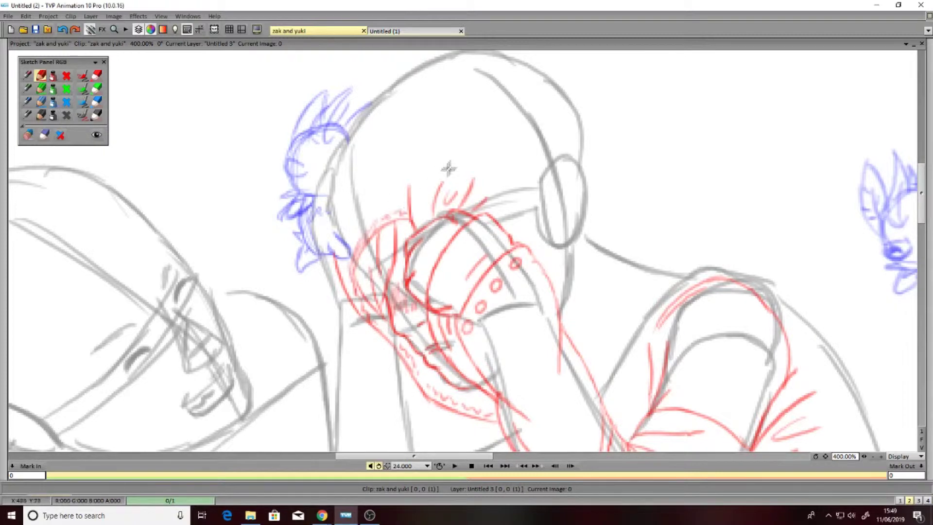
pyautogui.hotkey('alt', 'Tab')
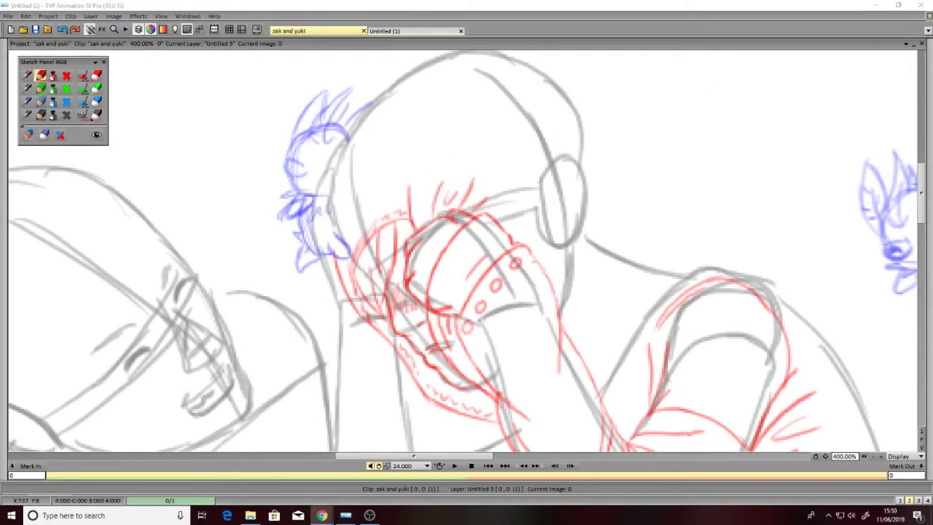
pyautogui.hotkey('alt', 'Tab')
# Outline the top of the head in red, add an inner crescent, and sweep an arc across the headphone.
pyautogui.moveTo(335, 320); pyautogui.dragTo(350, 194)
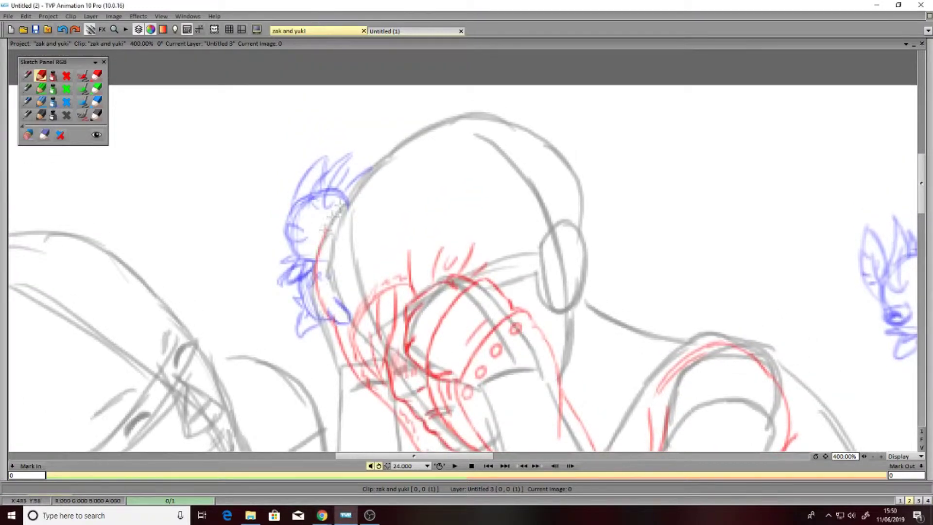
pyautogui.moveTo(333, 286)
pyautogui.mouseDown()
pyautogui.moveTo(592, 193)
pyautogui.moveTo(597, 219)
pyautogui.mouseUp()
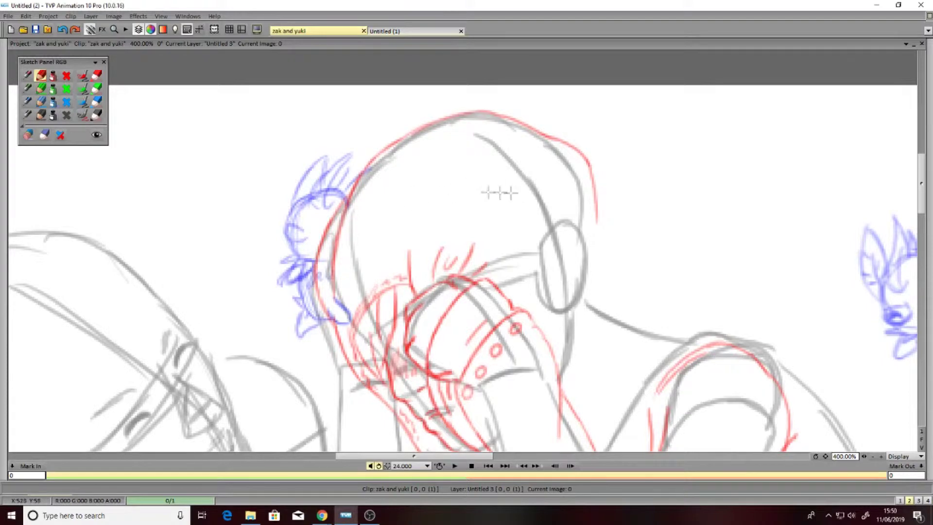
pyautogui.moveTo(445, 161); pyautogui.dragTo(493, 222)
pyautogui.moveTo(447, 161)
pyautogui.mouseDown()
pyautogui.moveTo(457, 197)
pyautogui.moveTo(489, 212)
pyautogui.mouseUp()
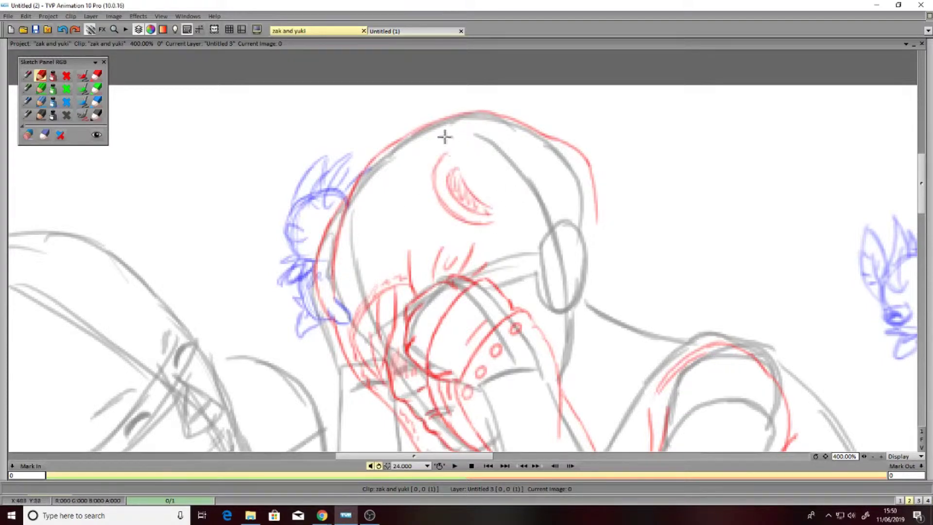
pyautogui.moveTo(467, 127); pyautogui.dragTo(658, 321)
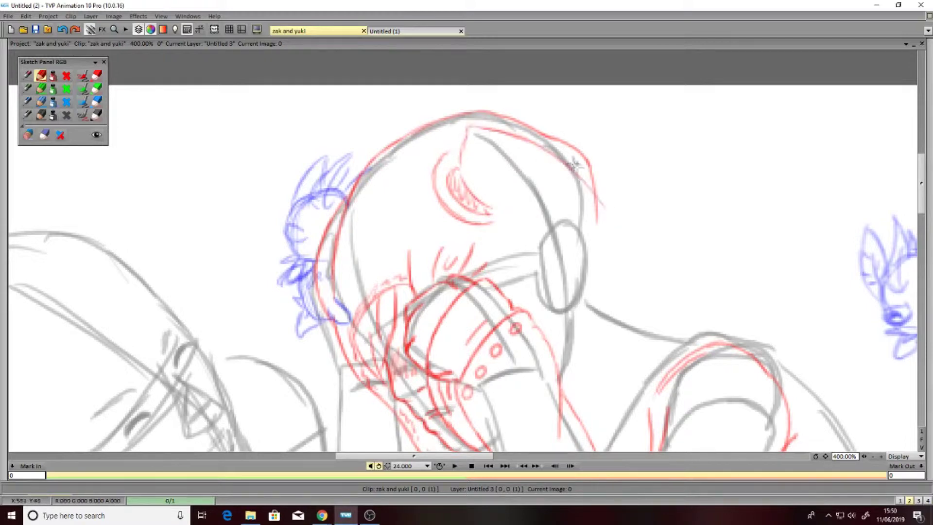
pyautogui.moveTo(486, 204); pyautogui.dragTo(622, 315)
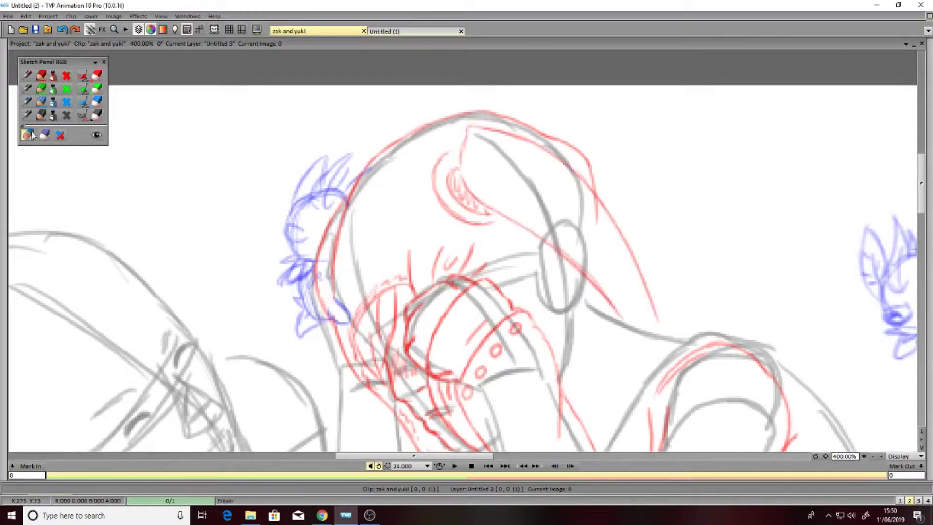
pyautogui.moveTo(393, 274)
pyautogui.mouseDown()
pyautogui.moveTo(422, 141)
pyautogui.moveTo(395, 266)
pyautogui.moveTo(352, 297)
pyautogui.mouseUp()
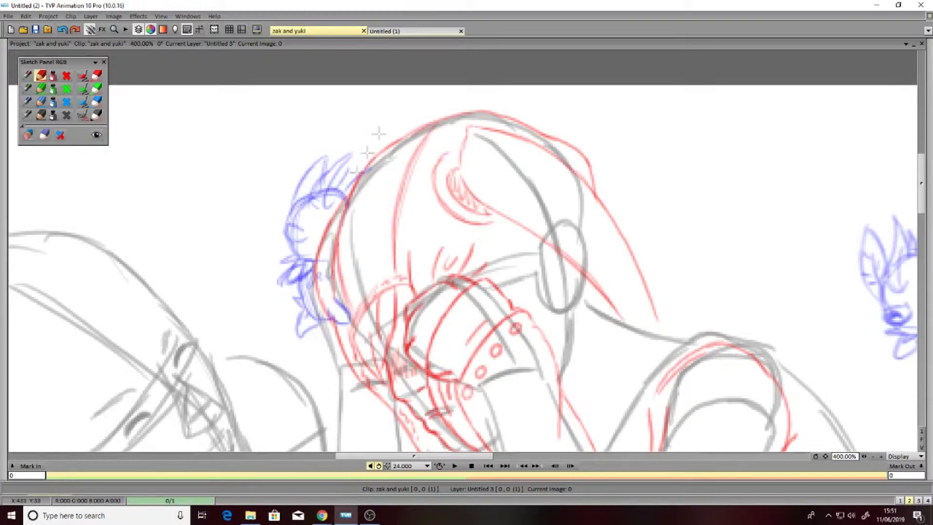
# Sketch red curves along the shoulder, neck and around the headphone.
pyautogui.moveTo(342, 311); pyautogui.dragTo(398, 246)
pyautogui.moveTo(510, 311); pyautogui.dragTo(544, 241)
pyautogui.moveTo(586, 300)
pyautogui.mouseDown()
pyautogui.moveTo(559, 408)
pyautogui.moveTo(590, 396)
pyautogui.mouseUp()
pyautogui.moveTo(594, 343); pyautogui.dragTo(579, 392)
pyautogui.moveTo(591, 306)
pyautogui.mouseDown()
pyautogui.moveTo(684, 338)
pyautogui.moveTo(632, 383)
pyautogui.mouseUp()
pyautogui.moveTo(686, 330)
pyautogui.mouseDown()
pyautogui.moveTo(749, 326)
pyautogui.moveTo(777, 381)
pyautogui.mouseUp()
pyautogui.moveTo(925, 217); pyautogui.dragTo(925, 239)
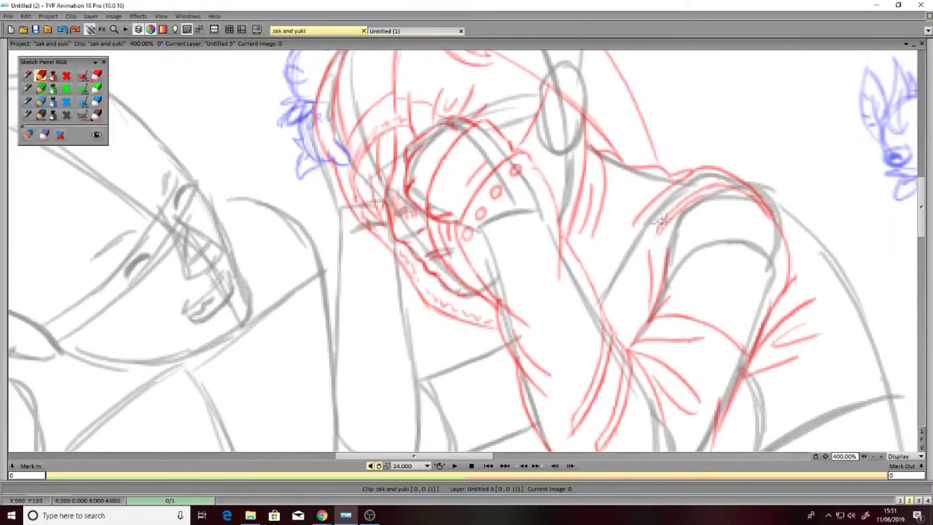
pyautogui.moveTo(588, 289); pyautogui.dragTo(645, 166)
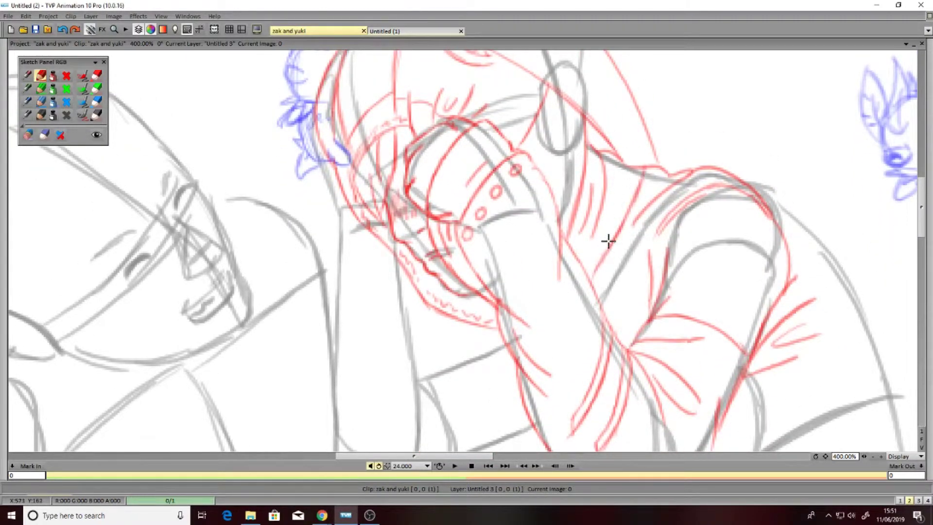
# Rough in the hair and neck edge, a long line down from the neck, and arm lines.
pyautogui.moveTo(316, 161); pyautogui.dragTo(330, 183)
pyautogui.moveTo(339, 215); pyautogui.dragTo(330, 180)
pyautogui.moveTo(333, 222); pyautogui.dragTo(328, 428)
pyautogui.scroll(-1, 388, 250)
pyautogui.moveTo(375, 271)
pyautogui.mouseDown()
pyautogui.moveTo(403, 233)
pyautogui.moveTo(384, 340)
pyautogui.mouseUp()
pyautogui.moveTo(414, 286); pyautogui.dragTo(415, 394)
pyautogui.moveTo(421, 335)
pyautogui.mouseDown()
pyautogui.moveTo(459, 386)
pyautogui.moveTo(501, 277)
pyautogui.mouseUp()
pyautogui.moveTo(484, 309); pyautogui.dragTo(481, 323)
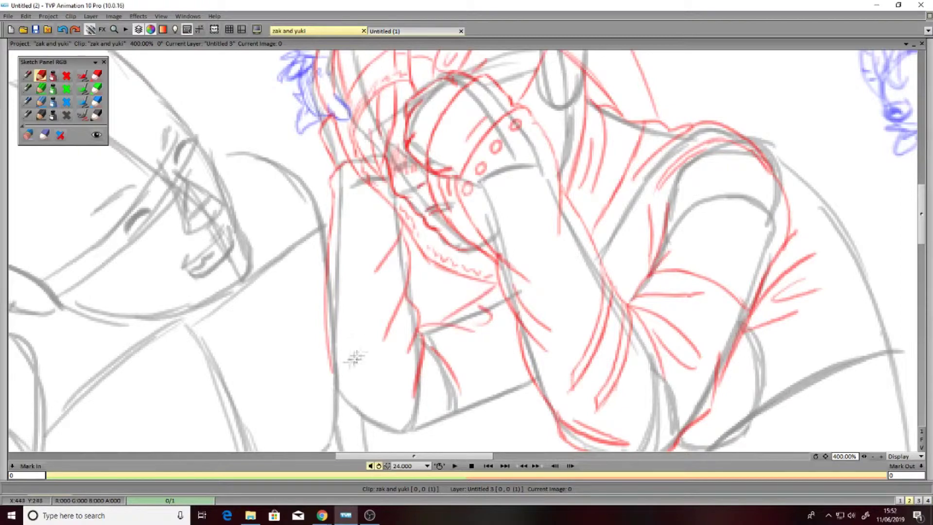
# Add red strokes along the lower-left arm and grey contour, small round shapes on the hand, and arm hatching.
pyautogui.moveTo(323, 355); pyautogui.dragTo(389, 449)
pyautogui.scroll(-1, 907, 230)
pyautogui.moveTo(387, 389); pyautogui.dragTo(532, 322)
pyautogui.moveTo(341, 116)
pyautogui.mouseDown()
pyautogui.moveTo(352, 141)
pyautogui.moveTo(372, 143)
pyautogui.moveTo(403, 174)
pyautogui.mouseUp()
pyautogui.moveTo(329, 251)
pyautogui.mouseDown()
pyautogui.moveTo(361, 293)
pyautogui.moveTo(365, 335)
pyautogui.mouseUp()
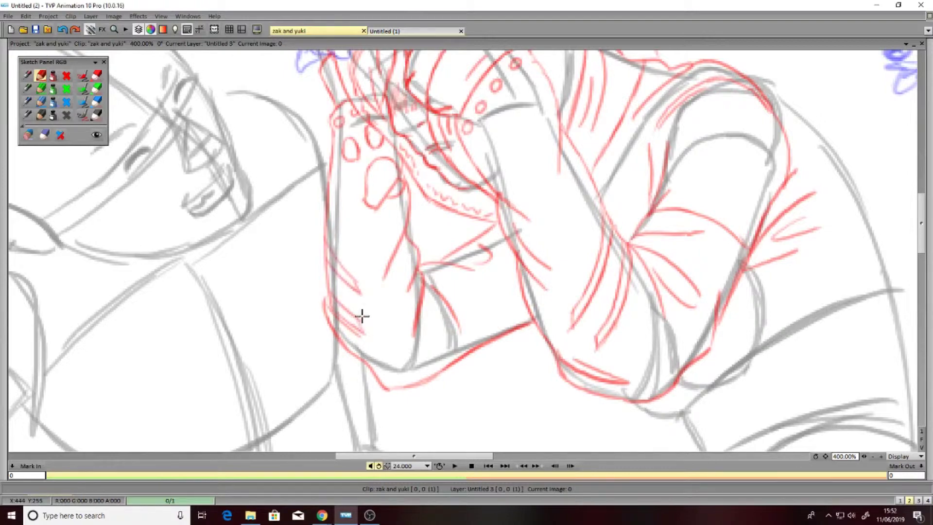
pyautogui.moveTo(921, 246); pyautogui.dragTo(922, 202)
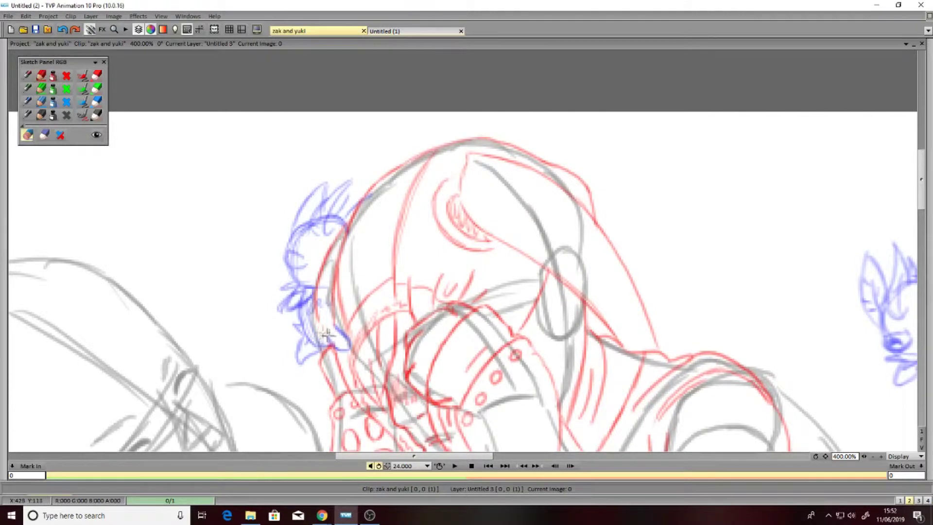
# Switch to the red pencil and outline the creature's head with a curl on its face.
pyautogui.press('1')
pyautogui.moveTo(323, 333)
pyautogui.mouseDown()
pyautogui.moveTo(337, 343)
pyautogui.moveTo(321, 328)
pyautogui.mouseUp()
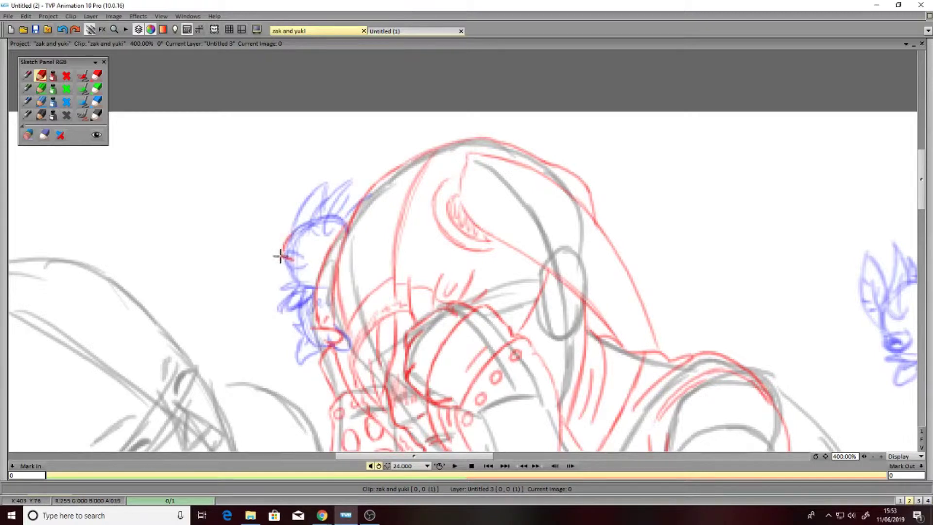
pyautogui.moveTo(281, 256); pyautogui.dragTo(295, 271)
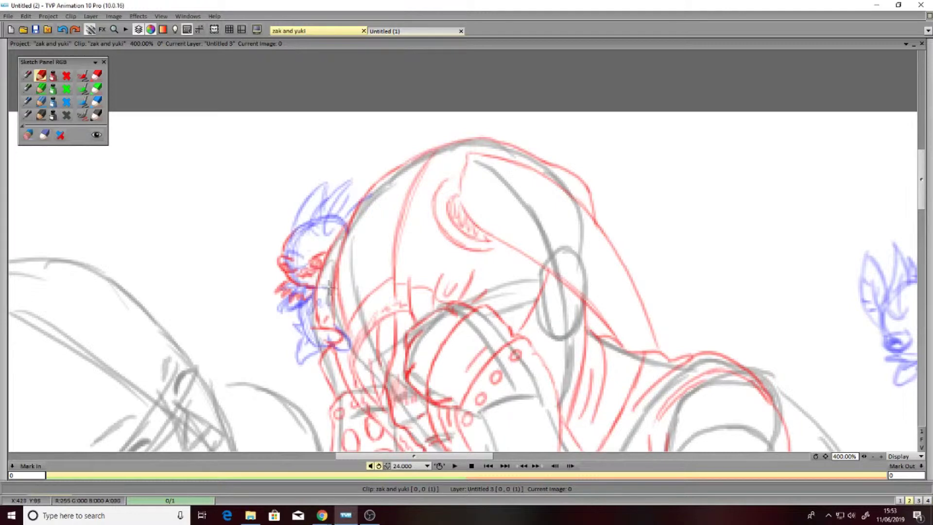
pyautogui.moveTo(290, 237); pyautogui.dragTo(319, 179)
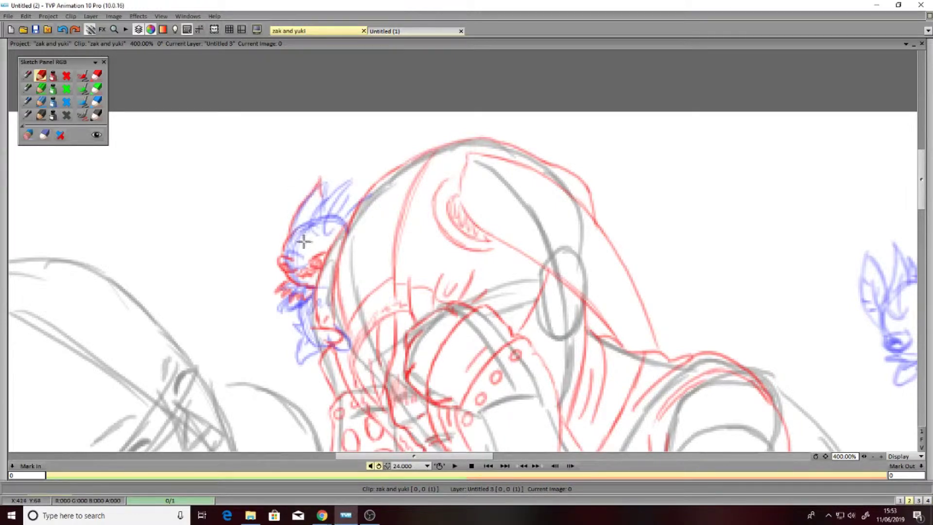
# Hatch the creature's head, neck and chin in blue, then hide layer Untitled 2.
pyautogui.moveTo(307, 218); pyautogui.dragTo(325, 203)
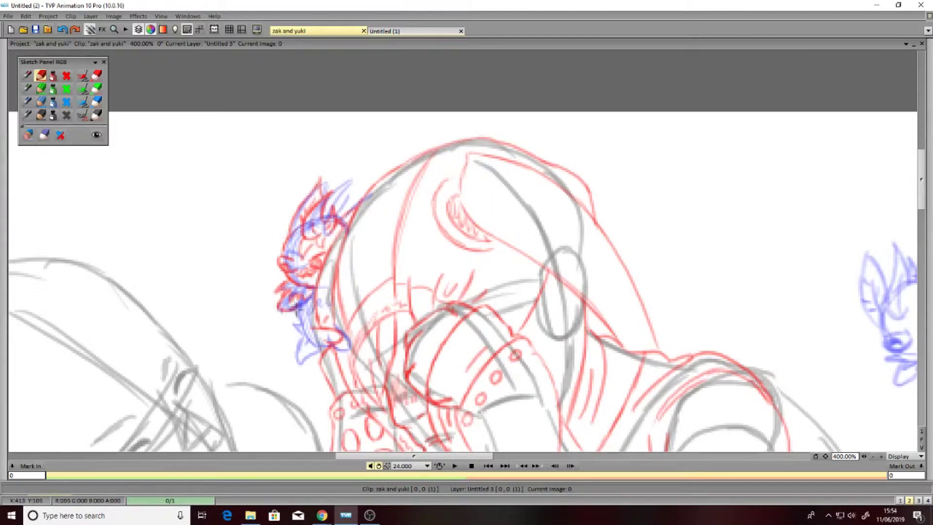
pyautogui.moveTo(295, 306)
pyautogui.mouseDown()
pyautogui.moveTo(307, 340)
pyautogui.moveTo(320, 347)
pyautogui.moveTo(300, 310)
pyautogui.moveTo(292, 369)
pyautogui.moveTo(304, 356)
pyautogui.mouseUp()
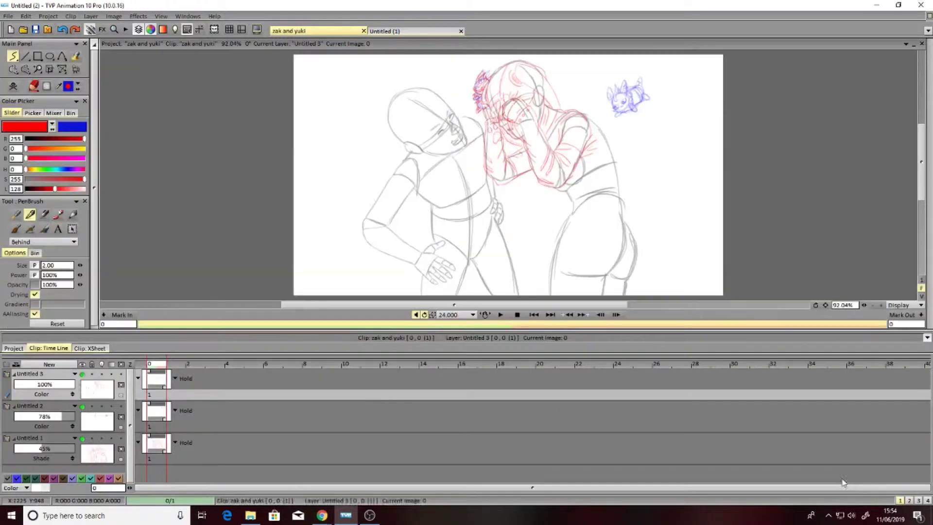
pyautogui.click(83, 407)
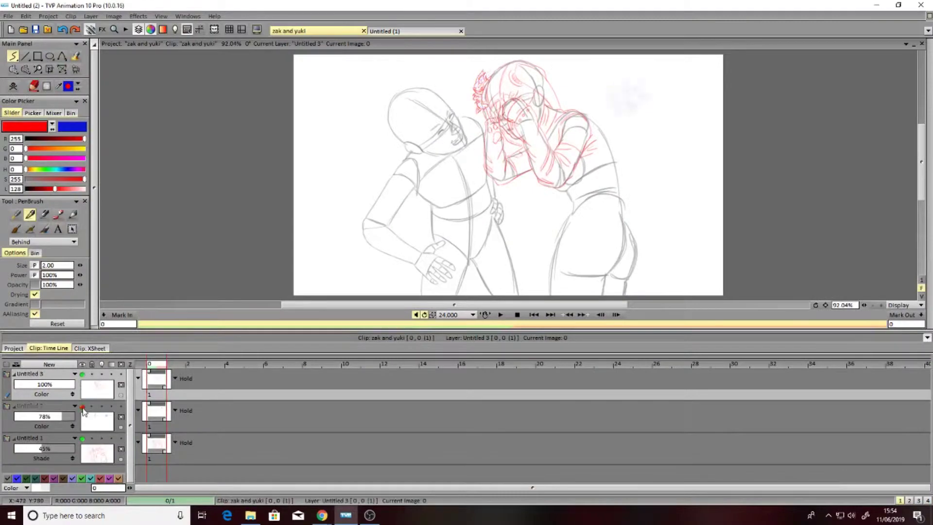
# Return to the 400% close-up view and sketch the torso lines in red.
pyautogui.press('Tab')
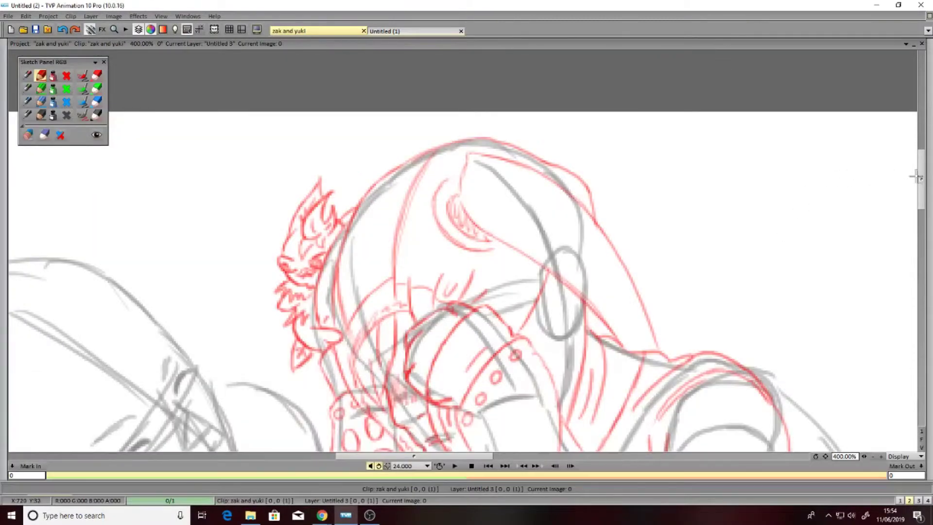
pyautogui.moveTo(919, 177); pyautogui.dragTo(921, 240)
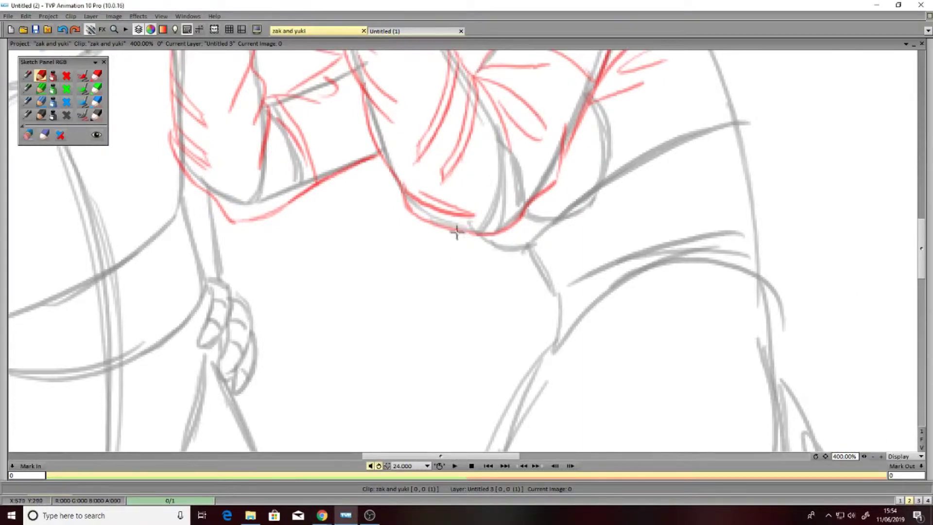
pyautogui.moveTo(445, 229)
pyautogui.mouseDown()
pyautogui.moveTo(495, 321)
pyautogui.moveTo(593, 259)
pyautogui.moveTo(703, 158)
pyautogui.mouseUp()
pyautogui.moveTo(478, 343); pyautogui.dragTo(487, 392)
pyautogui.moveTo(484, 395); pyautogui.dragTo(483, 432)
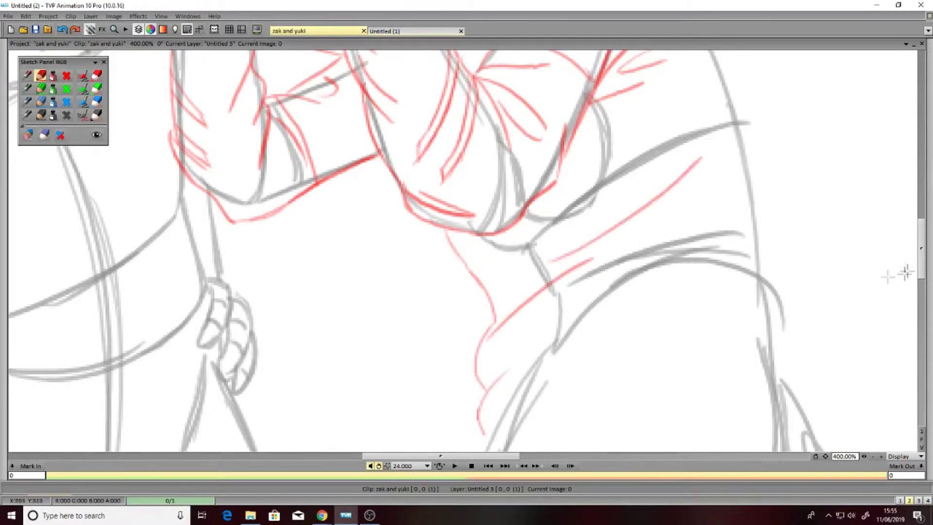
pyautogui.scroll(-5, 865, 285)
# Draw the waistband curves in red and join the band ends on the right side.
pyautogui.moveTo(492, 299)
pyautogui.mouseDown()
pyautogui.moveTo(782, 231)
pyautogui.moveTo(490, 335)
pyautogui.moveTo(809, 285)
pyautogui.moveTo(775, 226)
pyautogui.mouseUp()
pyautogui.scroll(4, 848, 274)
pyautogui.moveTo(796, 335); pyautogui.dragTo(741, 202)
pyautogui.moveTo(804, 255); pyautogui.dragTo(736, 145)
pyautogui.scroll(4, 708, 358)
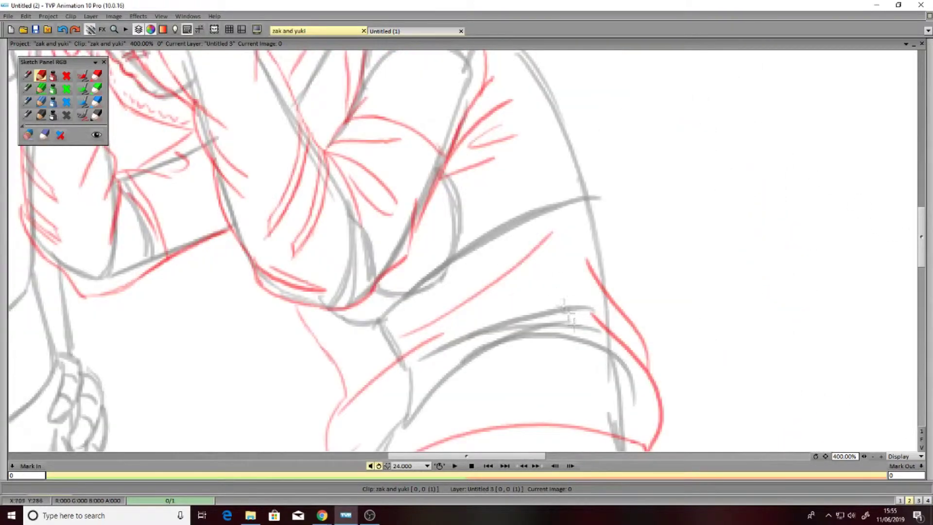
pyautogui.scroll(3, 548, 292)
# Draw the back contour from the shoulder, box-shaped shoulder patches, and diagonal sleeve hatching.
pyautogui.moveTo(459, 62)
pyautogui.mouseDown()
pyautogui.moveTo(594, 240)
pyautogui.moveTo(615, 367)
pyautogui.mouseUp()
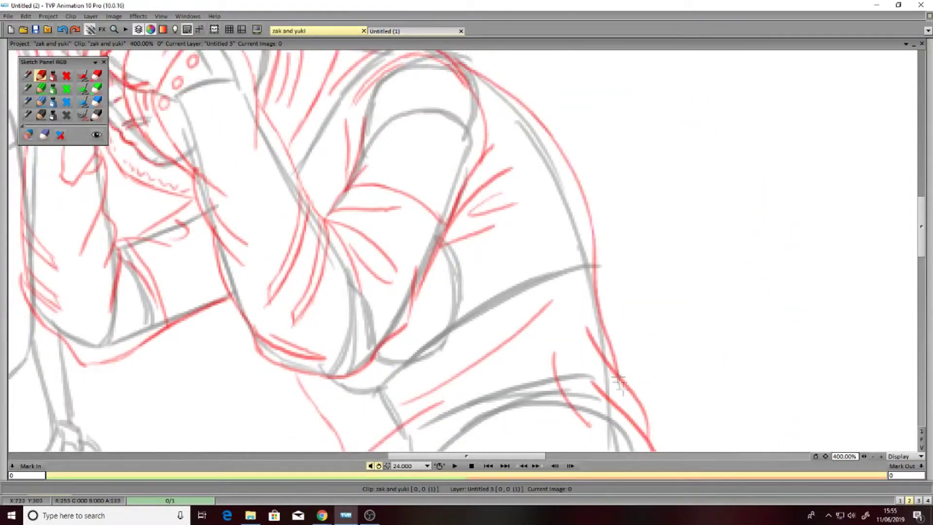
pyautogui.moveTo(544, 131)
pyautogui.mouseDown()
pyautogui.moveTo(508, 153)
pyautogui.moveTo(514, 170)
pyautogui.moveTo(553, 149)
pyautogui.mouseUp()
pyautogui.moveTo(583, 206)
pyautogui.mouseDown()
pyautogui.moveTo(539, 234)
pyautogui.moveTo(522, 275)
pyautogui.moveTo(588, 242)
pyautogui.mouseUp()
pyautogui.moveTo(297, 380); pyautogui.dragTo(364, 427)
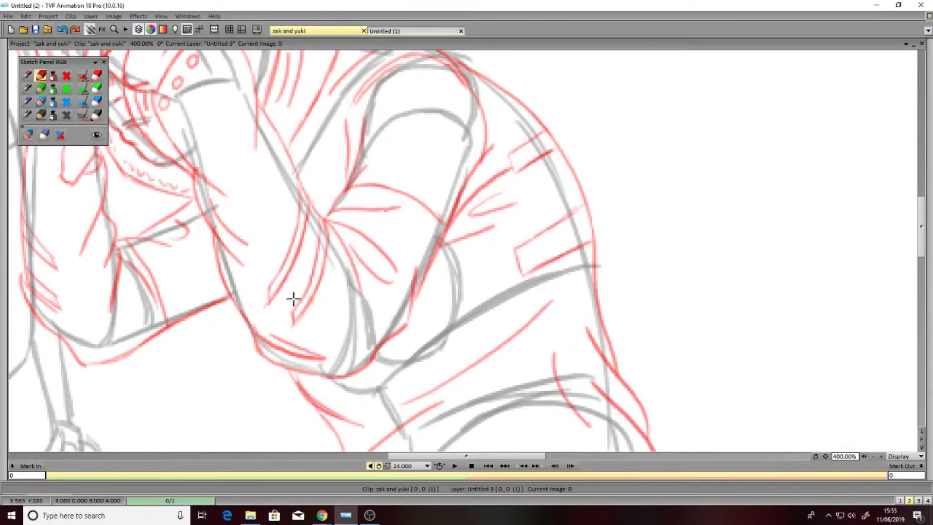
pyautogui.moveTo(496, 283); pyautogui.dragTo(420, 370)
pyautogui.moveTo(478, 324); pyautogui.dragTo(415, 384)
pyautogui.moveTo(592, 270); pyautogui.dragTo(578, 306)
# Add a short torso stroke and a long curve along the waistband.
pyautogui.moveTo(409, 325); pyautogui.dragTo(440, 389)
pyautogui.scroll(-5, 371, 344)
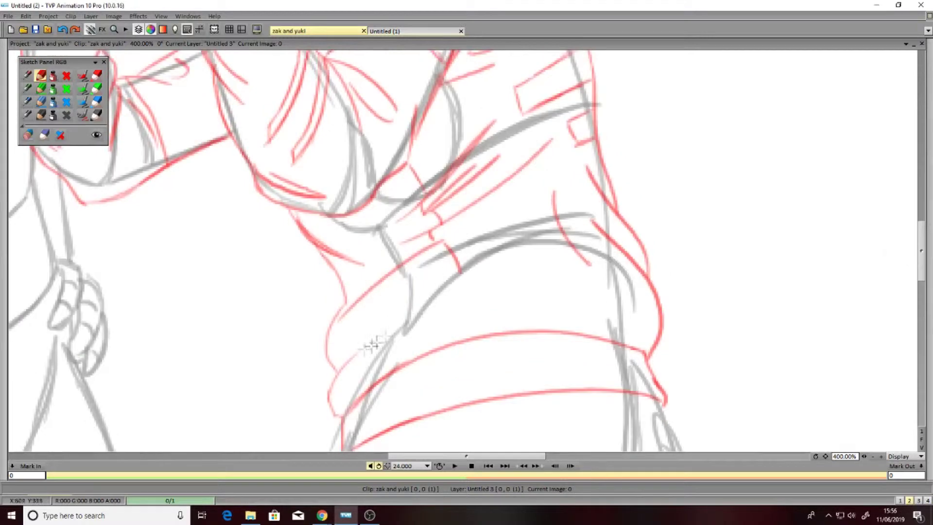
pyautogui.moveTo(335, 388); pyautogui.dragTo(597, 292)
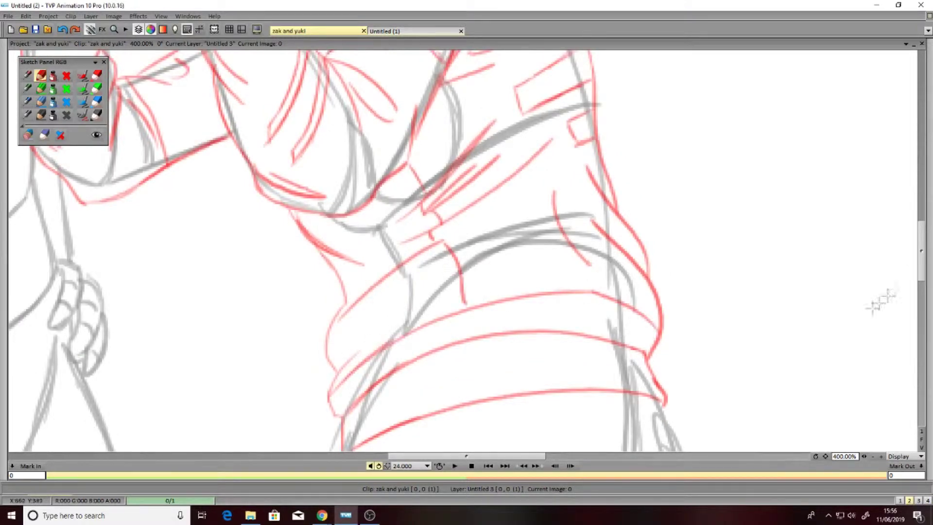
pyautogui.scroll(-5, 894, 299)
# Sketch the hip contours, left and right leg edges and a torso line in red.
pyautogui.moveTo(510, 373); pyautogui.dragTo(653, 299)
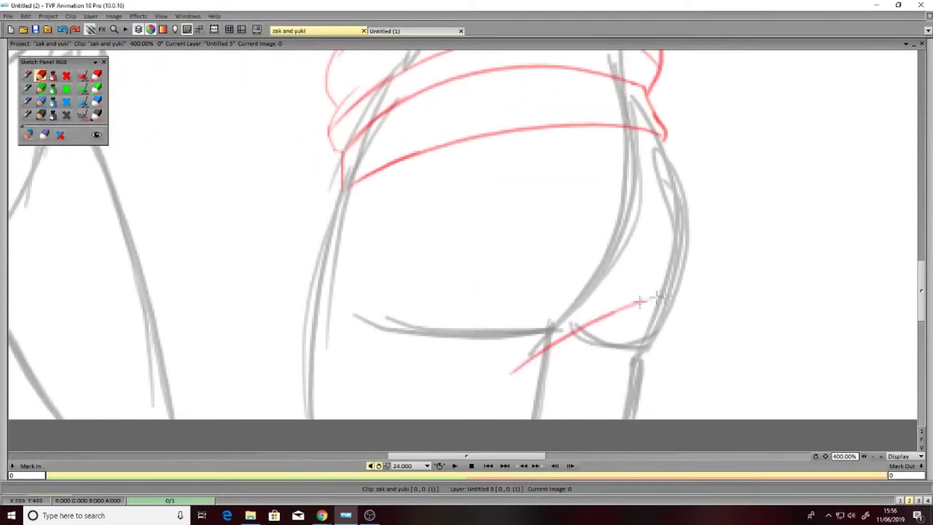
pyautogui.moveTo(577, 330); pyautogui.dragTo(542, 418)
pyautogui.moveTo(554, 375); pyautogui.dragTo(626, 317)
pyautogui.moveTo(529, 305); pyautogui.dragTo(636, 264)
pyautogui.moveTo(340, 194)
pyautogui.mouseDown()
pyautogui.moveTo(299, 340)
pyautogui.moveTo(405, 192)
pyautogui.mouseUp()
pyautogui.moveTo(293, 345); pyautogui.dragTo(282, 418)
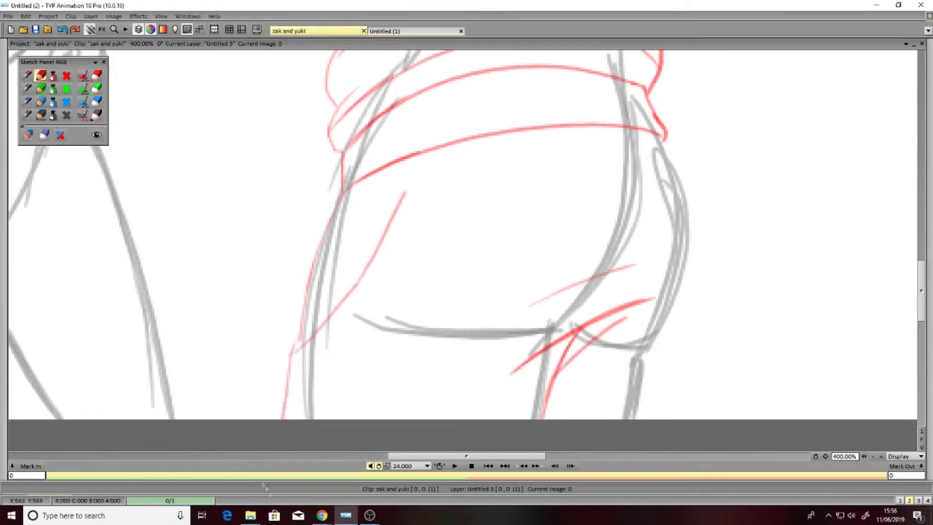
pyautogui.moveTo(661, 138)
pyautogui.mouseDown()
pyautogui.moveTo(690, 286)
pyautogui.moveTo(683, 418)
pyautogui.mouseUp()
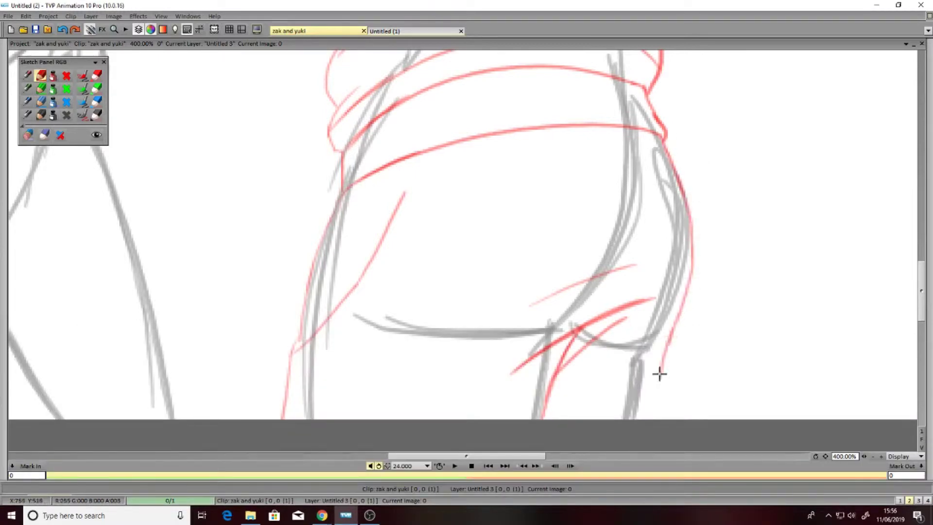
pyautogui.moveTo(641, 343); pyautogui.dragTo(661, 379)
pyautogui.moveTo(313, 271); pyautogui.dragTo(677, 197)
pyautogui.moveTo(348, 417); pyautogui.dragTo(391, 332)
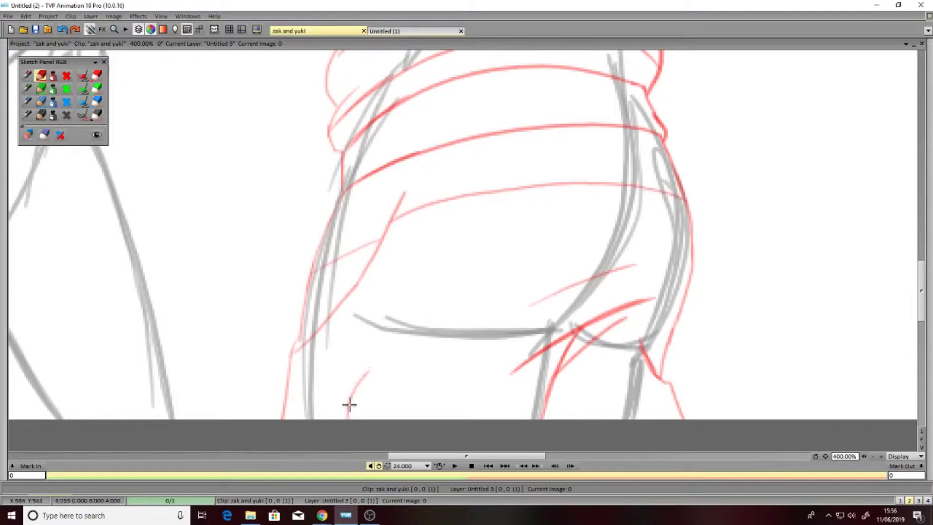
pyautogui.moveTo(391, 367)
pyautogui.mouseDown()
pyautogui.moveTo(396, 417)
pyautogui.moveTo(378, 376)
pyautogui.mouseUp()
pyautogui.moveTo(378, 409)
pyautogui.mouseDown()
pyautogui.moveTo(395, 380)
pyautogui.moveTo(395, 333)
pyautogui.moveTo(444, 322)
pyautogui.moveTo(396, 316)
pyautogui.moveTo(389, 307)
pyautogui.moveTo(425, 245)
pyautogui.mouseUp()
# Draw a small red rose with a stem, petals and a leaf on the trousers.
pyautogui.moveTo(403, 320); pyautogui.dragTo(429, 248)
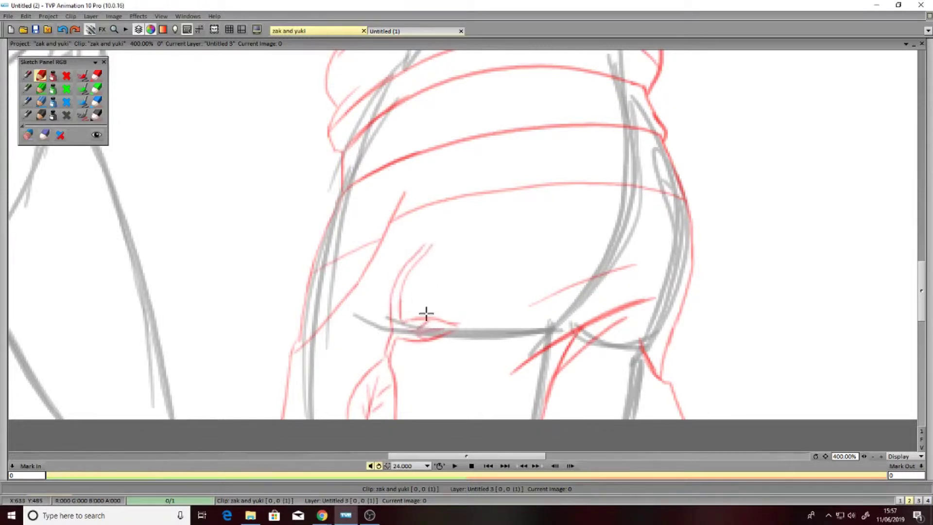
pyautogui.moveTo(431, 241)
pyautogui.mouseDown()
pyautogui.moveTo(447, 242)
pyautogui.moveTo(448, 208)
pyautogui.moveTo(438, 219)
pyautogui.moveTo(447, 208)
pyautogui.mouseUp()
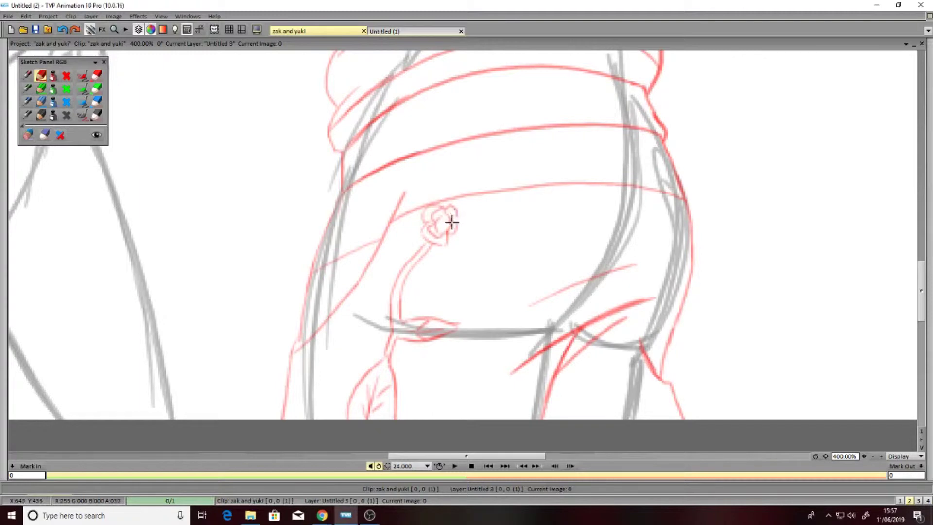
pyautogui.moveTo(447, 241); pyautogui.dragTo(456, 202)
pyautogui.moveTo(409, 306); pyautogui.dragTo(423, 275)
pyautogui.moveTo(342, 408); pyautogui.dragTo(387, 335)
# Add vertical red hatching on the legs and near the hip, then scroll down.
pyautogui.moveTo(309, 372); pyautogui.dragTo(308, 418)
pyautogui.moveTo(437, 367); pyautogui.dragTo(431, 418)
pyautogui.moveTo(443, 364); pyautogui.dragTo(436, 403)
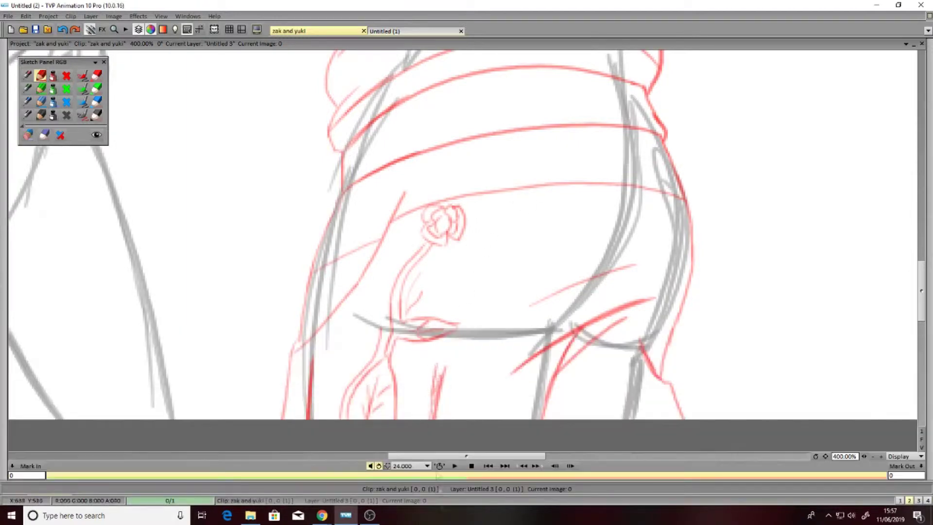
pyautogui.scroll(-1, 573, 340)
pyautogui.moveTo(580, 313); pyautogui.dragTo(572, 350)
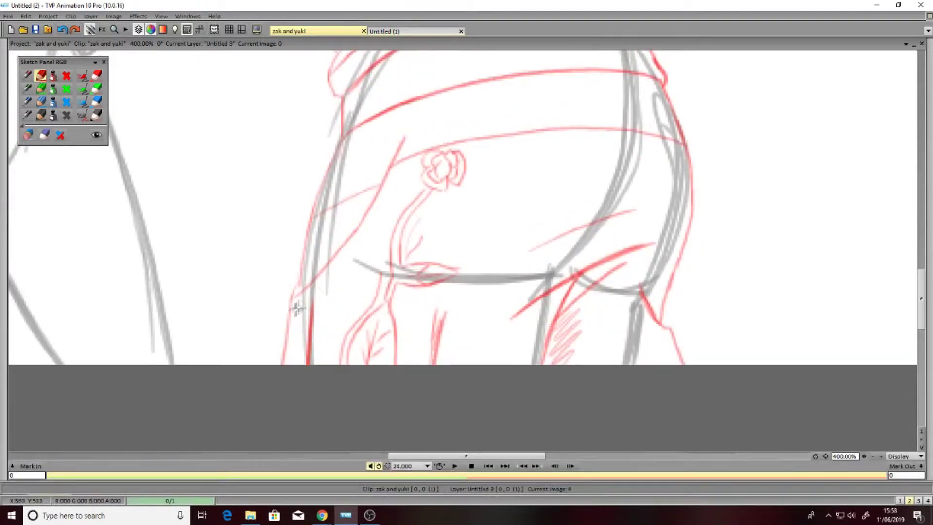
pyautogui.moveTo(297, 308); pyautogui.dragTo(381, 196)
pyautogui.scroll(-3, 404, 149)
pyautogui.scroll(-3, 404, 148)
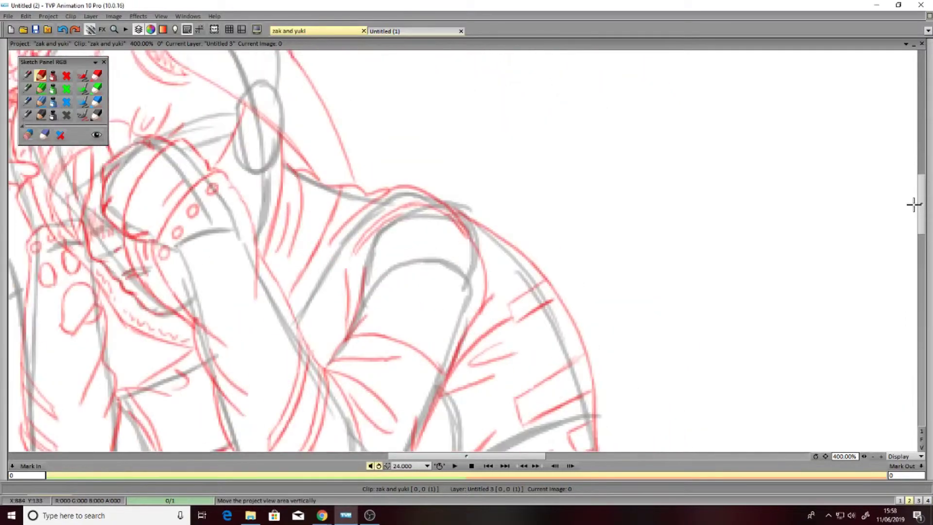
pyautogui.scroll(-2, 404, 148)
pyautogui.press('Tab')
pyautogui.click(82, 438)
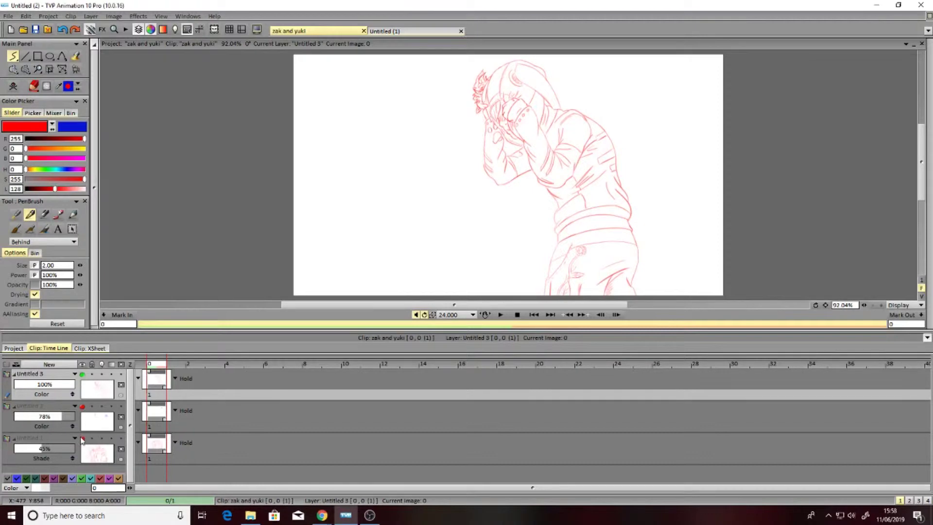
pyautogui.click(82, 439)
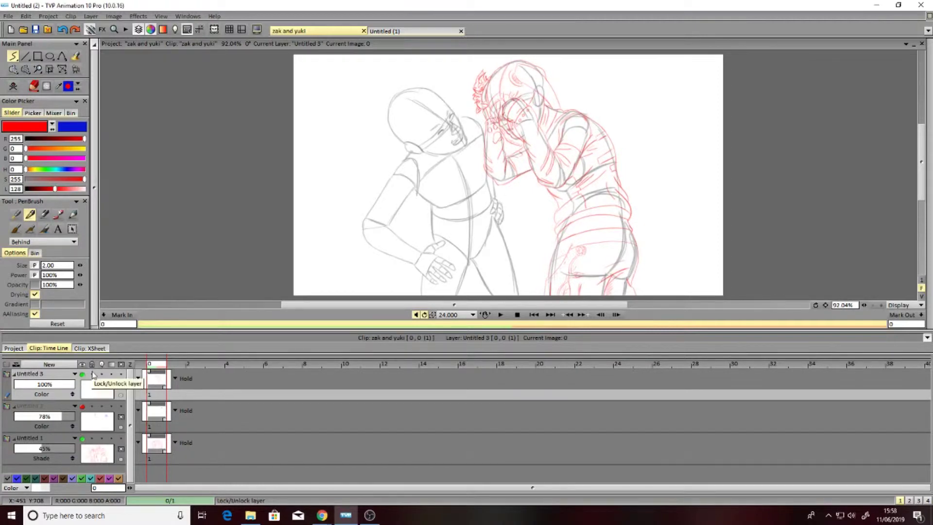
pyautogui.click(321, 515)
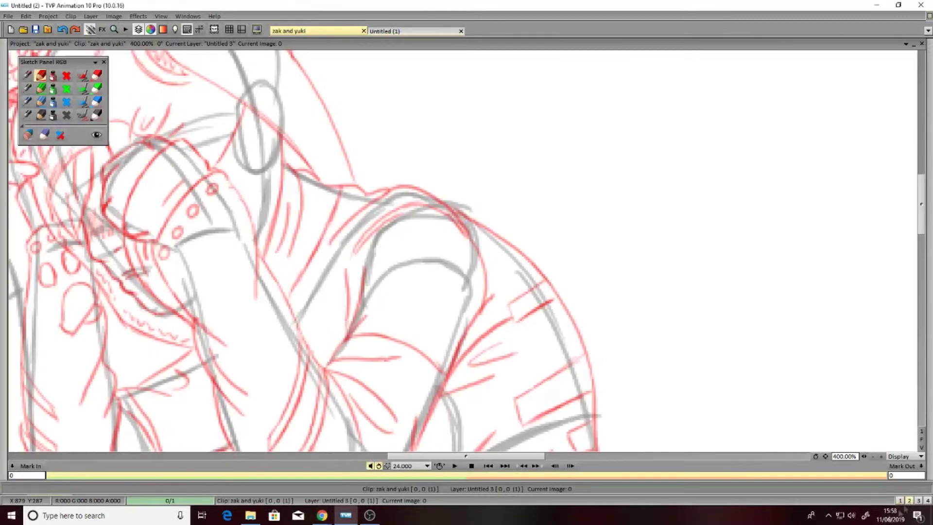
pyautogui.hotkey('alt', 'Tab')
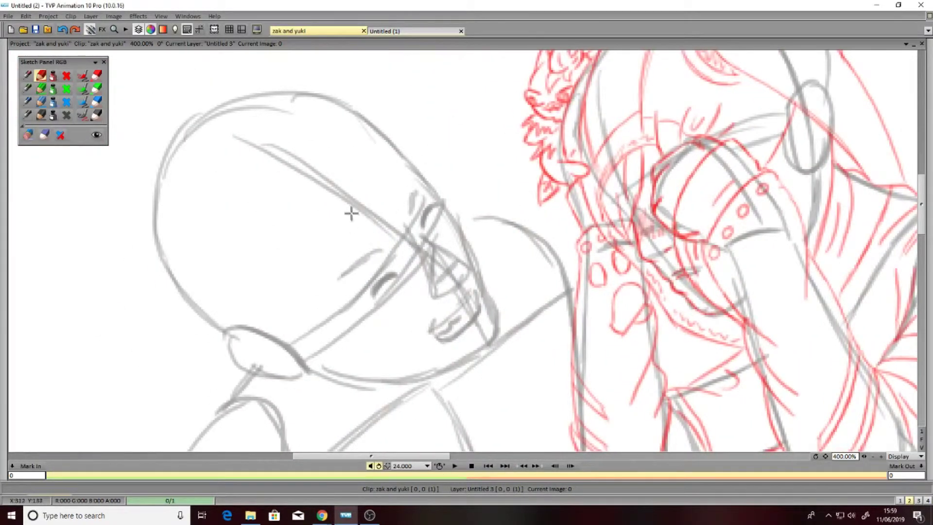
# Sketch red hair strands over the head and down the face's left side.
pyautogui.moveTo(360, 221)
pyautogui.mouseDown()
pyautogui.moveTo(376, 251)
pyautogui.moveTo(418, 258)
pyautogui.mouseUp()
pyautogui.moveTo(405, 207); pyautogui.dragTo(413, 257)
pyautogui.moveTo(401, 182)
pyautogui.mouseDown()
pyautogui.moveTo(413, 192)
pyautogui.moveTo(411, 172)
pyautogui.moveTo(445, 199)
pyautogui.moveTo(496, 269)
pyautogui.mouseUp()
pyautogui.moveTo(353, 214)
pyautogui.mouseDown()
pyautogui.moveTo(340, 257)
pyautogui.moveTo(302, 265)
pyautogui.moveTo(308, 313)
pyautogui.moveTo(364, 356)
pyautogui.mouseUp()
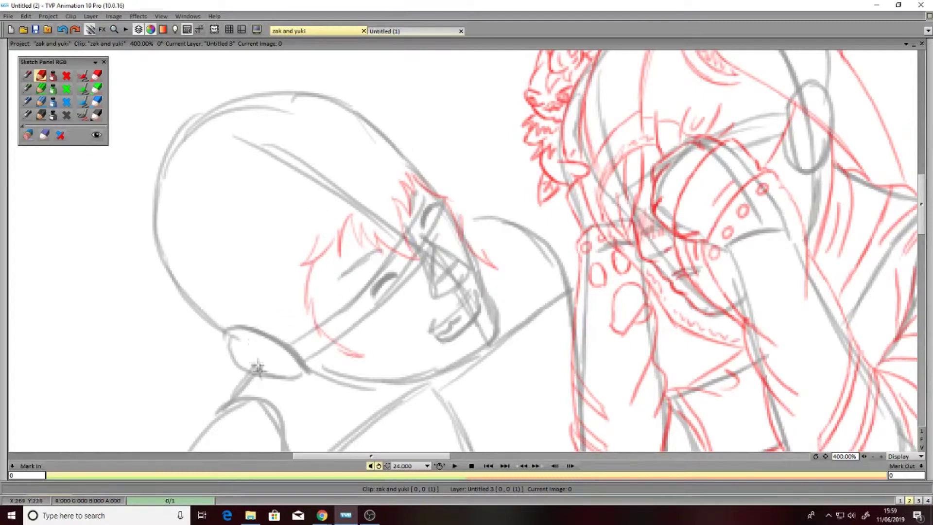
# Ink the ear, the area below it and the neck lines in red.
pyautogui.moveTo(234, 326)
pyautogui.mouseDown()
pyautogui.moveTo(238, 362)
pyautogui.moveTo(291, 414)
pyautogui.mouseUp()
pyautogui.moveTo(250, 367); pyautogui.dragTo(296, 420)
pyautogui.moveTo(268, 313); pyautogui.dragTo(294, 389)
pyautogui.moveTo(292, 345); pyautogui.dragTo(333, 391)
pyautogui.moveTo(301, 328); pyautogui.dragTo(316, 340)
pyautogui.scroll(-3, 308, 354)
pyautogui.moveTo(274, 301); pyautogui.dragTo(336, 392)
pyautogui.moveTo(340, 272); pyautogui.dragTo(350, 369)
pyautogui.moveTo(311, 284)
pyautogui.mouseDown()
pyautogui.moveTo(347, 296)
pyautogui.moveTo(330, 355)
pyautogui.mouseUp()
# Trace the jawline, cheek, mouth, both eyes and brow in red.
pyautogui.moveTo(346, 297)
pyautogui.mouseDown()
pyautogui.moveTo(459, 286)
pyautogui.moveTo(489, 267)
pyautogui.moveTo(467, 166)
pyautogui.mouseUp()
pyautogui.click(430, 246)
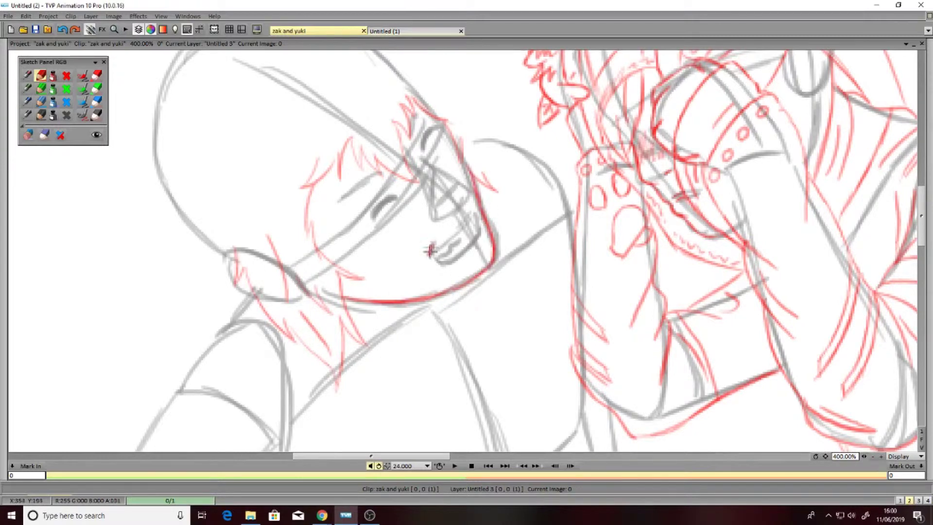
pyautogui.moveTo(473, 218)
pyautogui.mouseDown()
pyautogui.moveTo(433, 250)
pyautogui.moveTo(473, 226)
pyautogui.mouseUp()
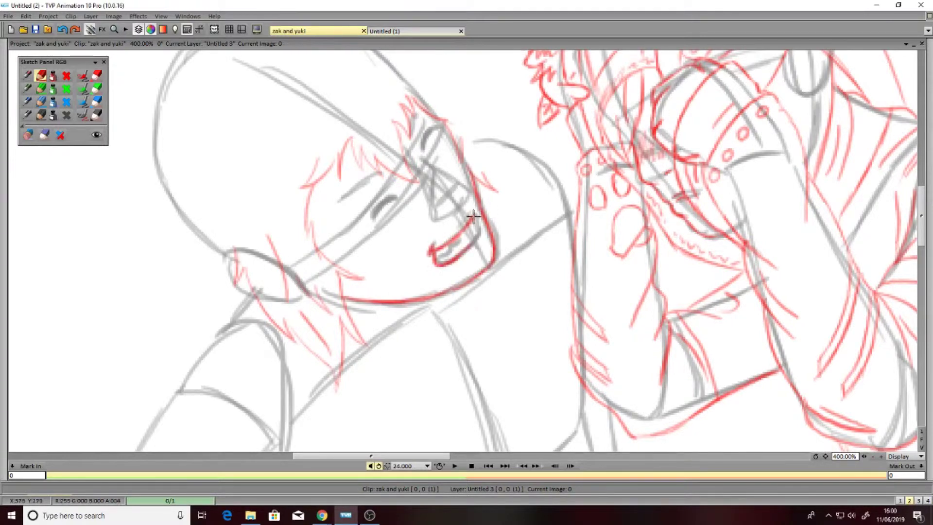
pyautogui.moveTo(372, 216); pyautogui.dragTo(395, 196)
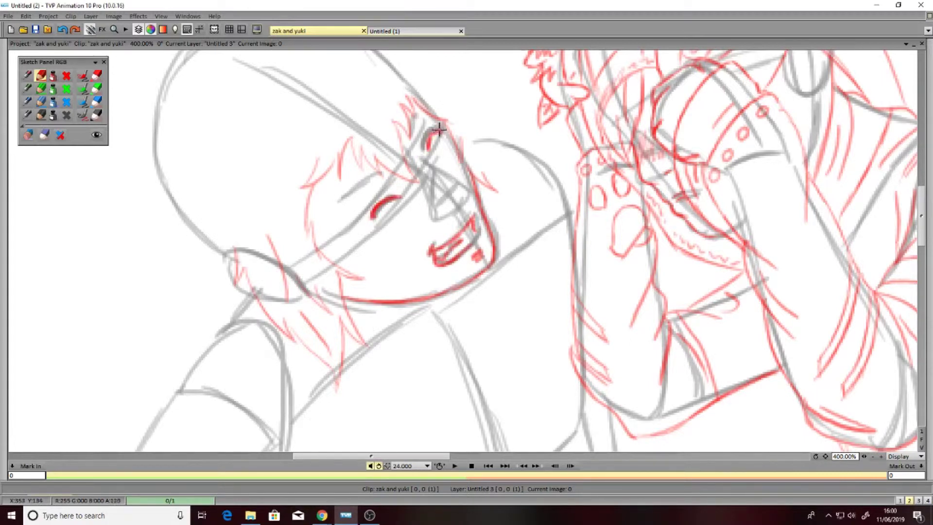
pyautogui.moveTo(431, 165); pyautogui.dragTo(459, 184)
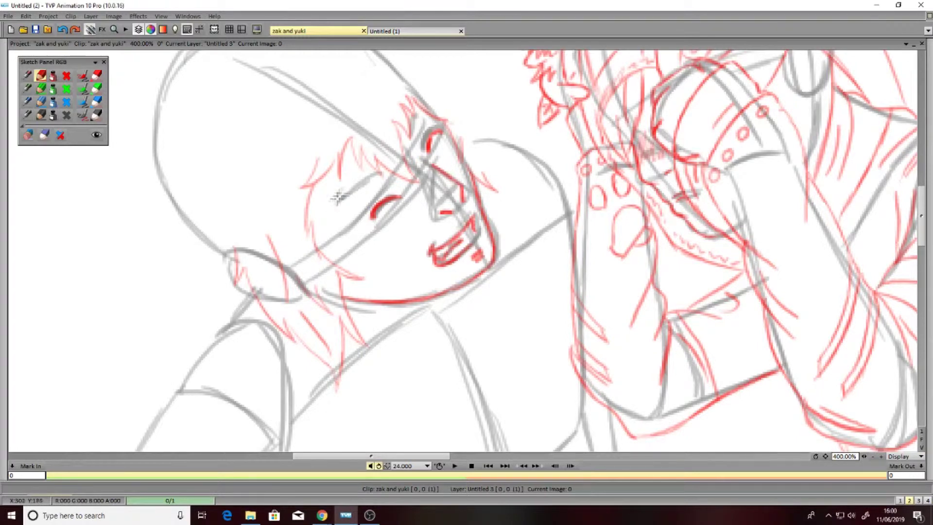
pyautogui.moveTo(340, 200)
pyautogui.mouseDown()
pyautogui.moveTo(383, 171)
pyautogui.moveTo(417, 100)
pyautogui.mouseUp()
pyautogui.moveTo(360, 301)
pyautogui.mouseDown()
pyautogui.moveTo(358, 282)
pyautogui.moveTo(444, 291)
pyautogui.mouseUp()
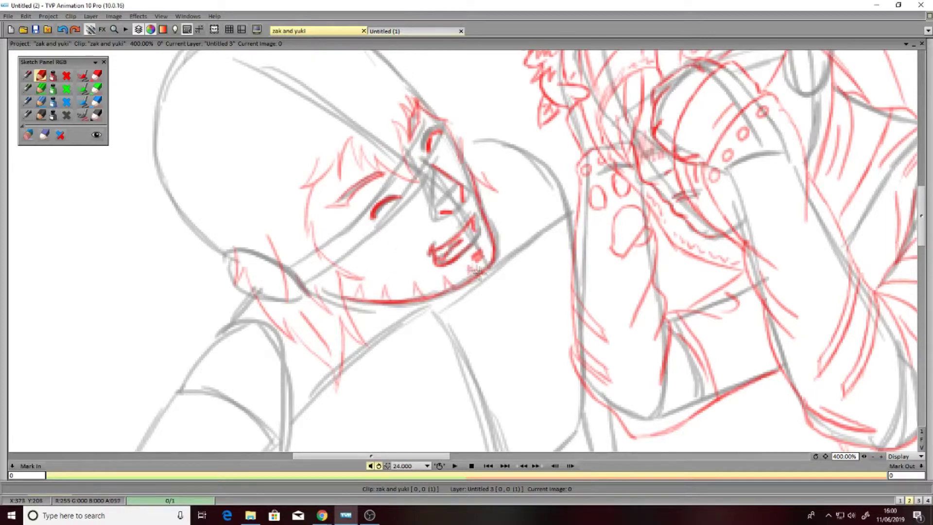
# Draw spiky hair on the head's top and left side, redoing a bad ear stroke.
pyautogui.scroll(2, 917, 221)
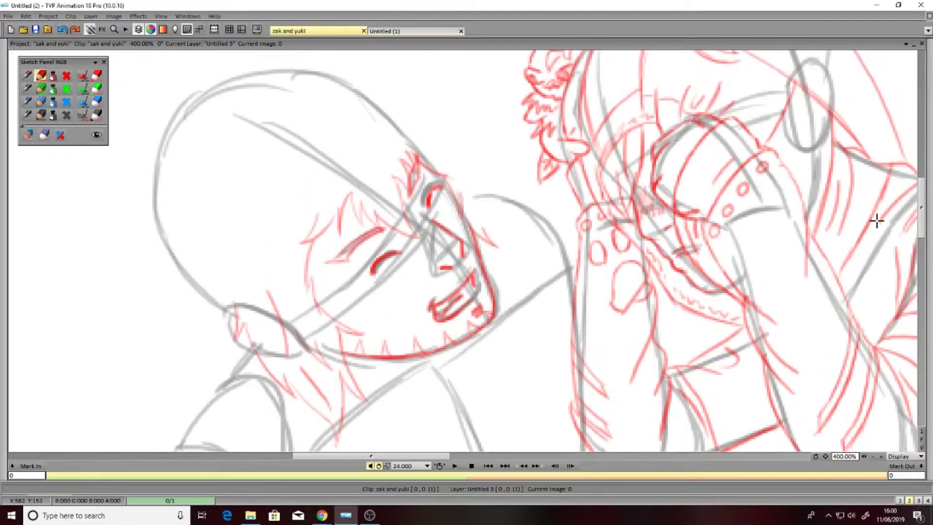
pyautogui.moveTo(135, 137)
pyautogui.mouseDown()
pyautogui.moveTo(188, 118)
pyautogui.moveTo(176, 64)
pyautogui.mouseUp()
pyautogui.moveTo(159, 136)
pyautogui.mouseDown()
pyautogui.moveTo(145, 199)
pyautogui.moveTo(177, 292)
pyautogui.moveTo(192, 288)
pyautogui.moveTo(255, 351)
pyautogui.mouseUp()
pyautogui.hotkey('ctrl', 'z')
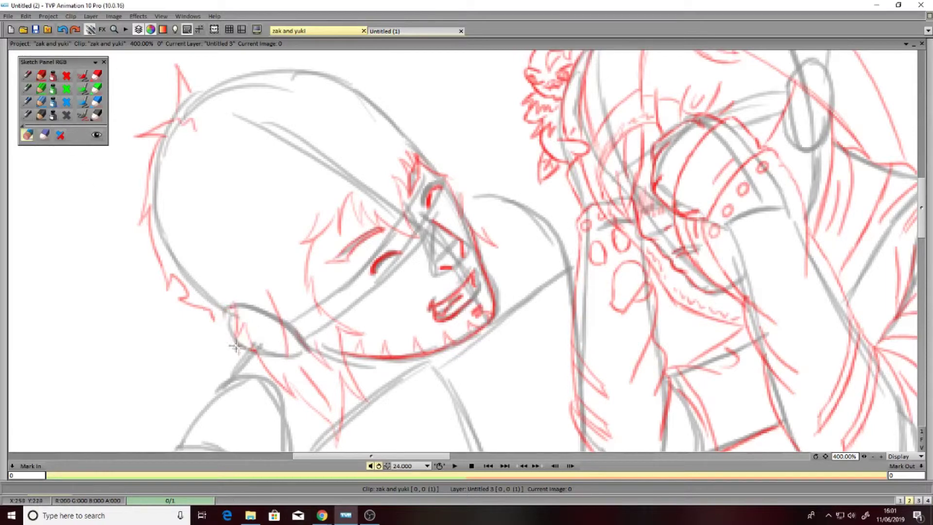
pyautogui.moveTo(213, 323); pyautogui.dragTo(228, 330)
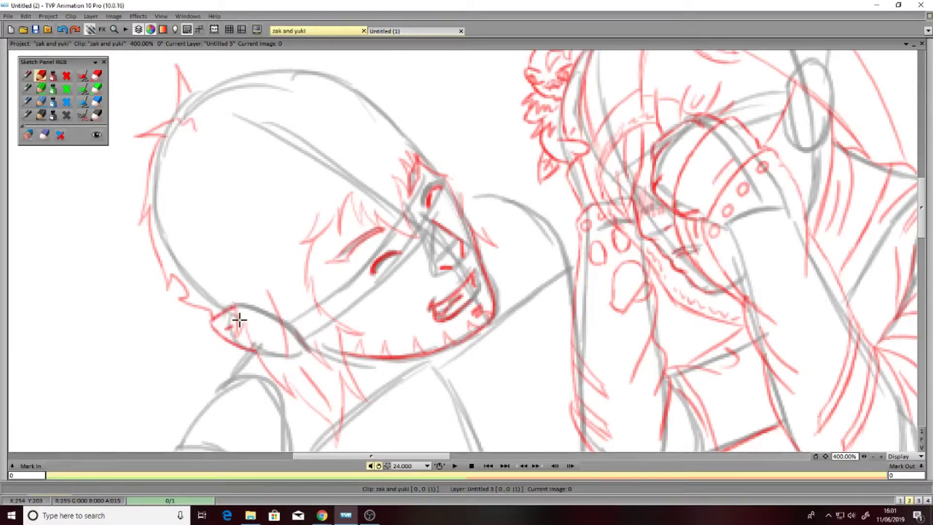
# Add a stroke along the top of the head and short red hair strokes.
pyautogui.scroll(1, 196, 248)
pyautogui.moveTo(193, 130)
pyautogui.mouseDown()
pyautogui.moveTo(278, 102)
pyautogui.moveTo(412, 134)
pyautogui.moveTo(454, 202)
pyautogui.moveTo(483, 221)
pyautogui.moveTo(498, 292)
pyautogui.moveTo(485, 302)
pyautogui.mouseUp()
pyautogui.moveTo(238, 318)
pyautogui.mouseDown()
pyautogui.moveTo(236, 290)
pyautogui.moveTo(216, 287)
pyautogui.mouseUp()
pyautogui.moveTo(249, 197); pyautogui.dragTo(246, 173)
pyautogui.moveTo(336, 209)
pyautogui.mouseDown()
pyautogui.moveTo(329, 156)
pyautogui.moveTo(370, 148)
pyautogui.mouseUp()
pyautogui.scroll(-3, 388, 169)
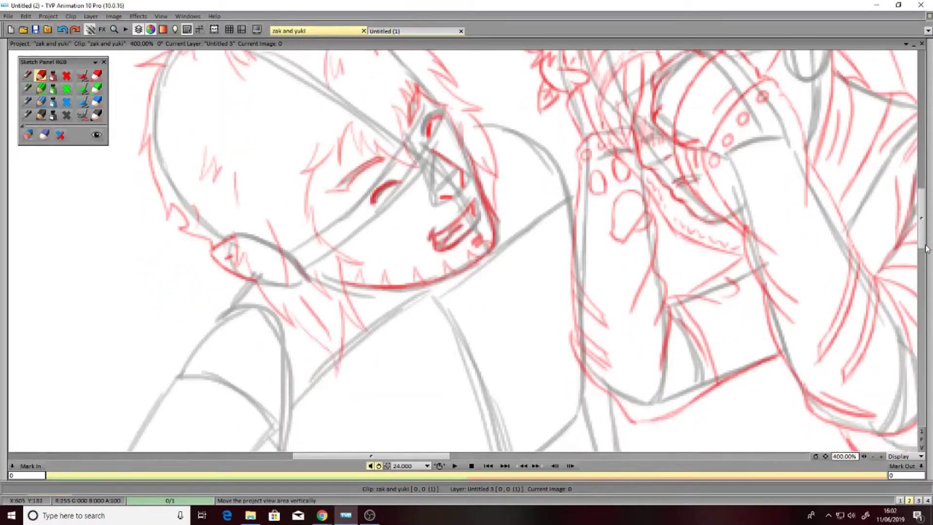
# Draw a red zigzag fur line below the chin.
pyautogui.scroll(-3, 384, 194)
pyautogui.hscroll(-1, 380, 228)
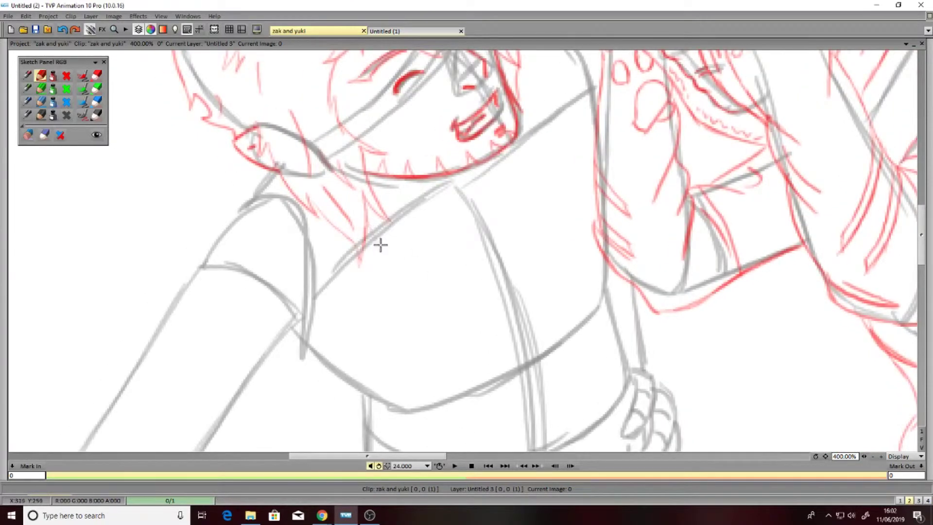
pyautogui.moveTo(402, 238)
pyautogui.mouseDown()
pyautogui.moveTo(457, 221)
pyautogui.moveTo(401, 197)
pyautogui.mouseUp()
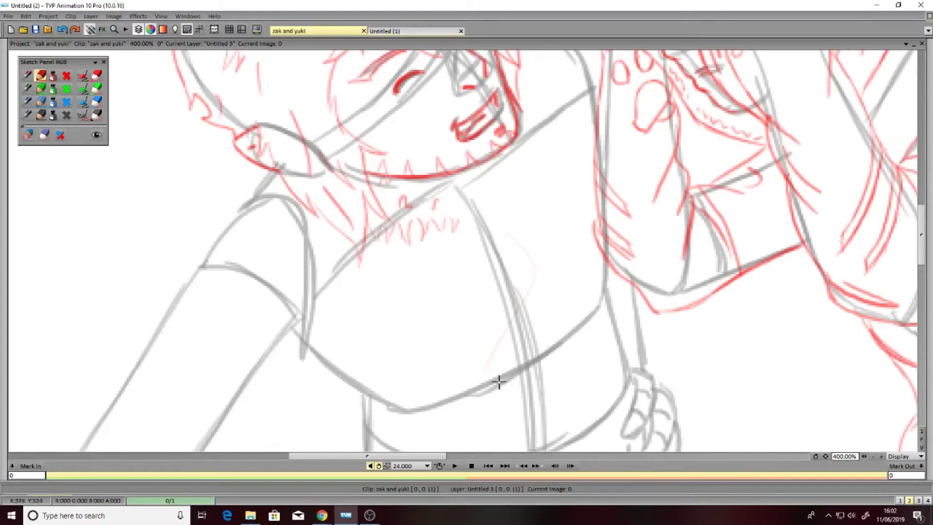
pyautogui.scroll(-3, 497, 381)
pyautogui.moveTo(515, 131)
pyautogui.mouseDown()
pyautogui.moveTo(474, 291)
pyautogui.moveTo(374, 376)
pyautogui.mouseUp()
pyautogui.scroll(-1, 465, 398)
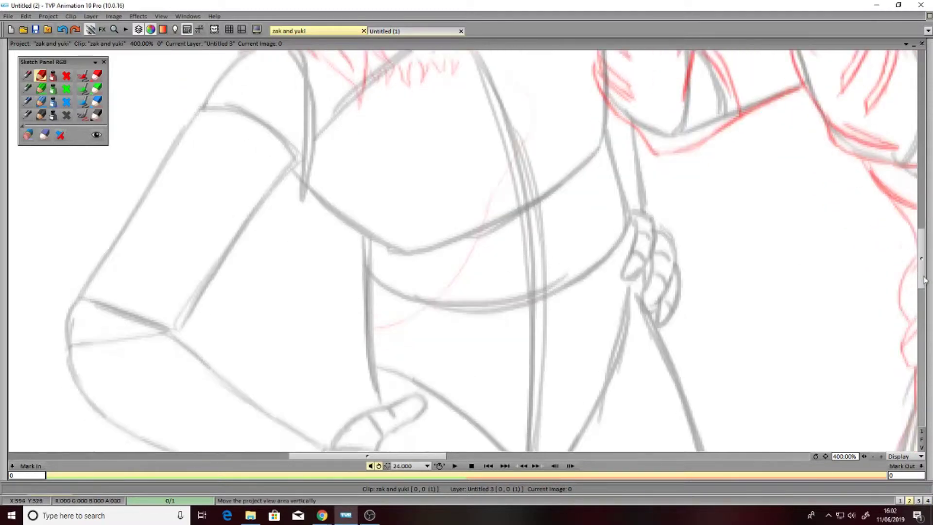
pyautogui.scroll(1, 465, 292)
pyautogui.moveTo(456, 122); pyautogui.dragTo(520, 143)
# Draw the zigzag chest fur edge, fixing its end and tracing the chest curve.
pyautogui.moveTo(357, 389); pyautogui.dragTo(448, 348)
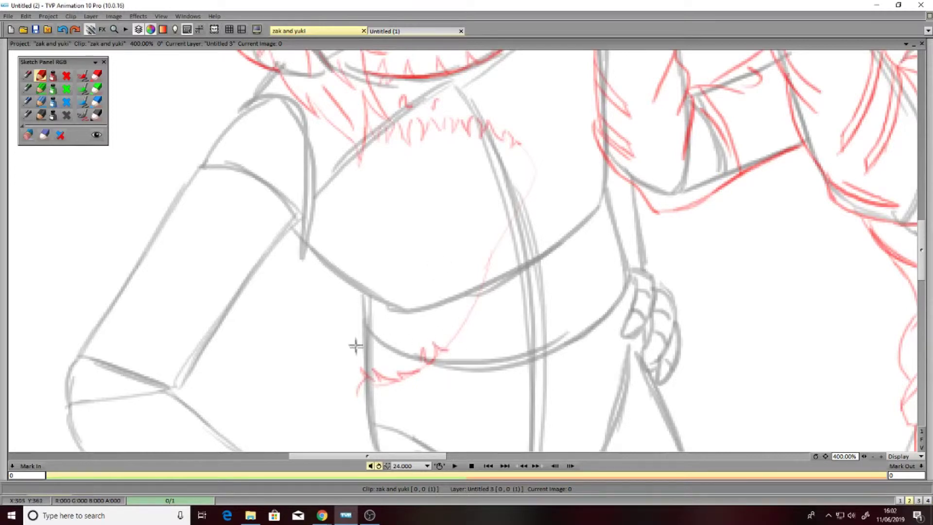
pyautogui.moveTo(440, 346); pyautogui.dragTo(413, 362)
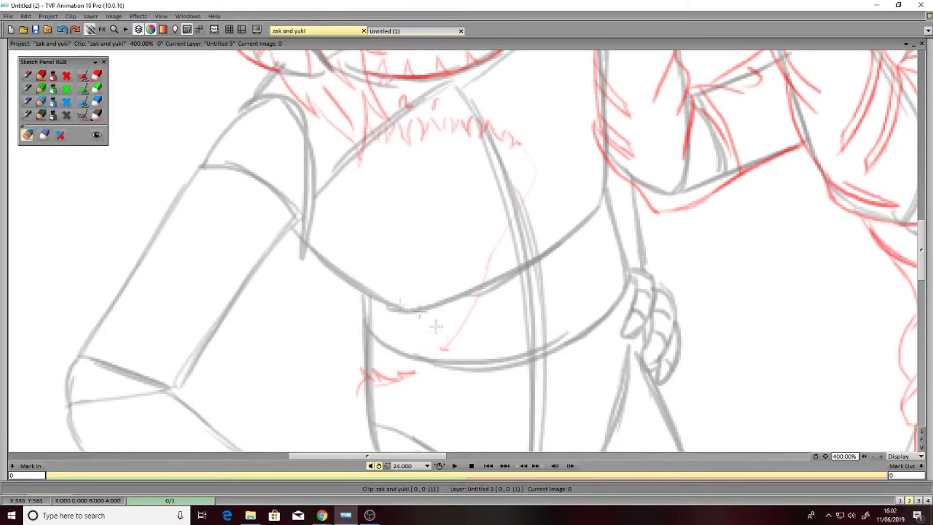
pyautogui.moveTo(406, 350)
pyautogui.mouseDown()
pyautogui.moveTo(402, 322)
pyautogui.moveTo(442, 358)
pyautogui.moveTo(486, 278)
pyautogui.moveTo(521, 208)
pyautogui.moveTo(515, 136)
pyautogui.mouseUp()
pyautogui.moveTo(359, 293)
pyautogui.mouseDown()
pyautogui.moveTo(432, 316)
pyautogui.moveTo(381, 343)
pyautogui.moveTo(359, 383)
pyautogui.mouseUp()
pyautogui.moveTo(369, 362); pyautogui.dragTo(391, 352)
# Trace the arm curve and lower arm outline in red, with strokes near the elbow.
pyautogui.moveTo(295, 230)
pyautogui.mouseDown()
pyautogui.moveTo(242, 202)
pyautogui.moveTo(241, 228)
pyautogui.mouseUp()
pyautogui.moveTo(301, 243); pyautogui.dragTo(338, 285)
pyautogui.moveTo(296, 243); pyautogui.dragTo(207, 318)
pyautogui.moveTo(272, 271)
pyautogui.mouseDown()
pyautogui.moveTo(231, 334)
pyautogui.moveTo(136, 395)
pyautogui.mouseUp()
pyautogui.moveTo(187, 374)
pyautogui.mouseDown()
pyautogui.moveTo(194, 408)
pyautogui.moveTo(184, 417)
pyautogui.mouseUp()
pyautogui.moveTo(201, 391); pyautogui.dragTo(211, 416)
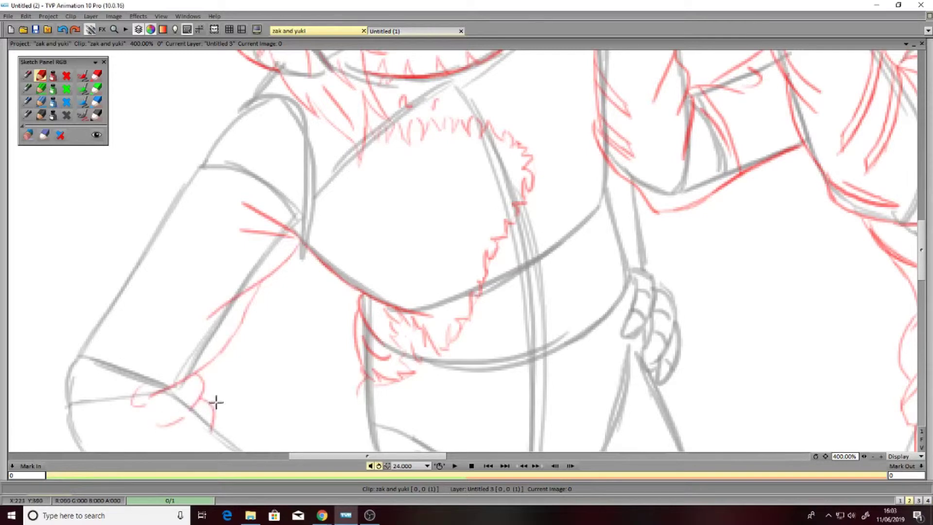
pyautogui.moveTo(156, 410); pyautogui.dragTo(183, 397)
# Trace the outer edge of the upper arm and add fur strokes on it.
pyautogui.moveTo(130, 264); pyautogui.dragTo(111, 301)
pyautogui.moveTo(124, 306)
pyautogui.mouseDown()
pyautogui.moveTo(109, 339)
pyautogui.moveTo(161, 286)
pyautogui.moveTo(154, 239)
pyautogui.moveTo(119, 258)
pyautogui.mouseUp()
pyautogui.moveTo(154, 212); pyautogui.dragTo(178, 190)
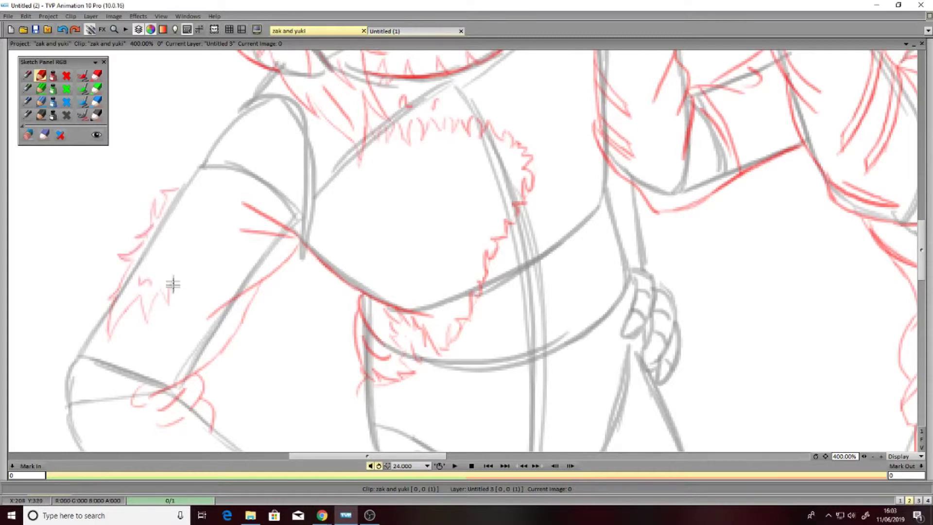
pyautogui.moveTo(209, 217)
pyautogui.mouseDown()
pyautogui.moveTo(183, 246)
pyautogui.moveTo(160, 247)
pyautogui.mouseUp()
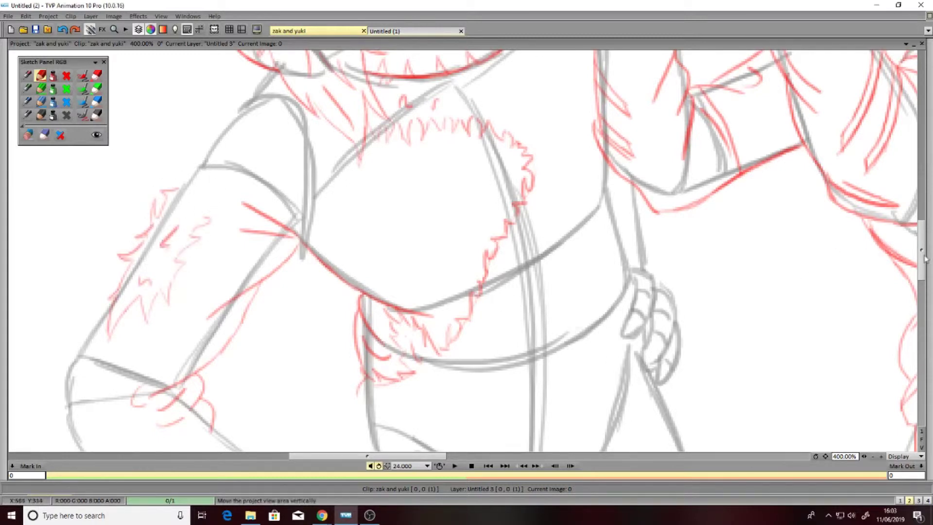
pyautogui.scroll(1, 904, 256)
# Add a star mark on the belly with a curve below, and jagged arm fur.
pyautogui.moveTo(389, 278)
pyautogui.mouseDown()
pyautogui.moveTo(382, 250)
pyautogui.moveTo(408, 290)
pyautogui.moveTo(416, 258)
pyautogui.mouseUp()
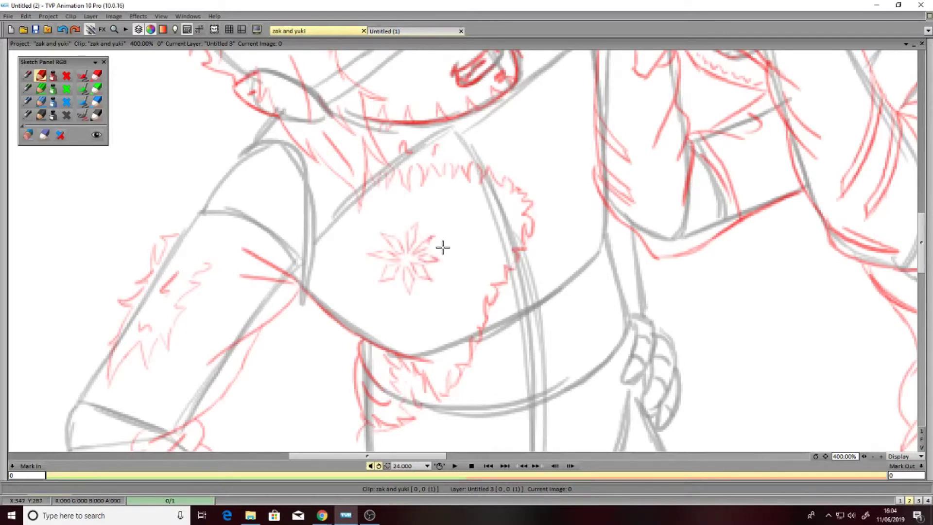
pyautogui.moveTo(357, 313); pyautogui.dragTo(447, 321)
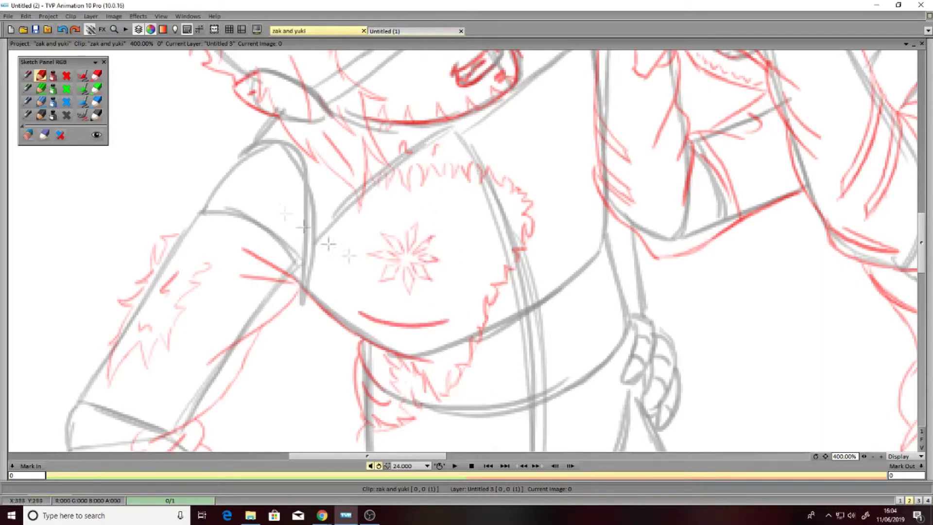
pyautogui.moveTo(328, 244); pyautogui.dragTo(414, 242)
pyautogui.moveTo(270, 205)
pyautogui.mouseDown()
pyautogui.moveTo(284, 177)
pyautogui.moveTo(359, 116)
pyautogui.mouseUp()
pyautogui.moveTo(321, 230); pyautogui.dragTo(372, 200)
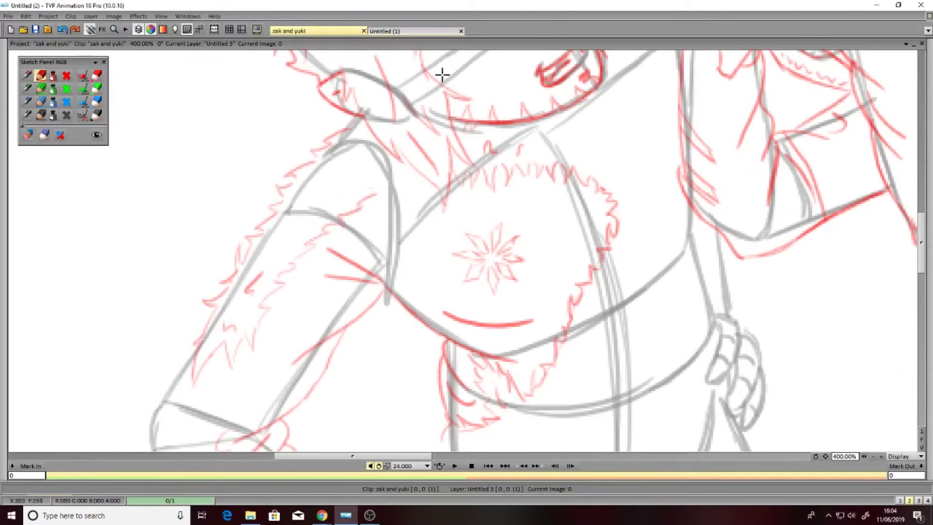
pyautogui.moveTo(419, 160); pyautogui.dragTo(387, 181)
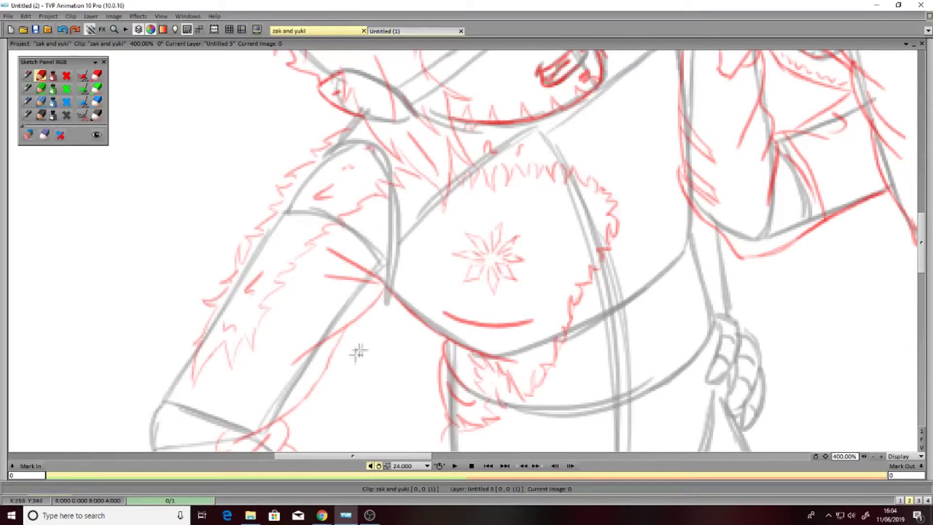
# Outline the forearm, sketch the hand's fingers and draw the wrist cuff.
pyautogui.moveTo(291, 374)
pyautogui.mouseDown()
pyautogui.moveTo(320, 224)
pyautogui.moveTo(266, 316)
pyautogui.moveTo(340, 401)
pyautogui.mouseUp()
pyautogui.moveTo(303, 357); pyautogui.dragTo(318, 384)
pyautogui.scroll(-3, 862, 280)
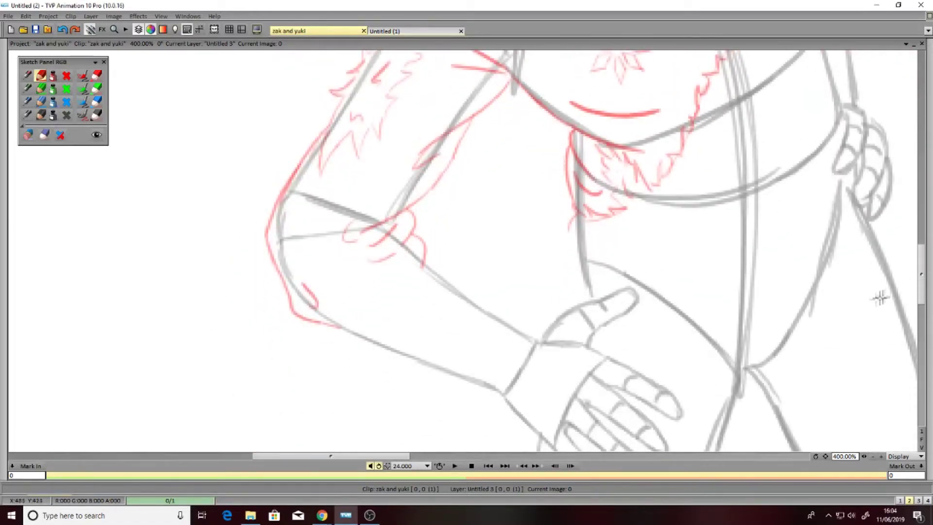
pyautogui.moveTo(411, 270)
pyautogui.mouseDown()
pyautogui.moveTo(364, 286)
pyautogui.moveTo(381, 272)
pyautogui.moveTo(411, 313)
pyautogui.moveTo(441, 294)
pyautogui.mouseUp()
pyautogui.moveTo(431, 270)
pyautogui.mouseDown()
pyautogui.moveTo(405, 280)
pyautogui.moveTo(454, 266)
pyautogui.moveTo(449, 290)
pyautogui.mouseUp()
pyautogui.moveTo(334, 325)
pyautogui.mouseDown()
pyautogui.moveTo(431, 372)
pyautogui.moveTo(476, 379)
pyautogui.moveTo(432, 371)
pyautogui.mouseUp()
pyautogui.moveTo(483, 289); pyautogui.dragTo(489, 330)
pyautogui.moveTo(492, 291); pyautogui.dragTo(515, 345)
pyautogui.moveTo(484, 379)
pyautogui.mouseDown()
pyautogui.moveTo(506, 402)
pyautogui.moveTo(527, 322)
pyautogui.mouseUp()
pyautogui.moveTo(503, 392); pyautogui.dragTo(514, 324)
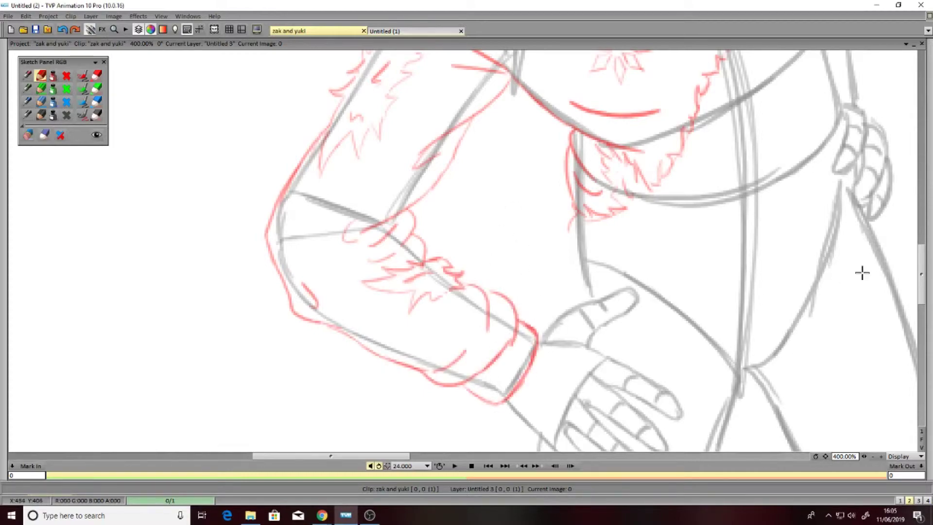
pyautogui.scroll(10, 859, 274)
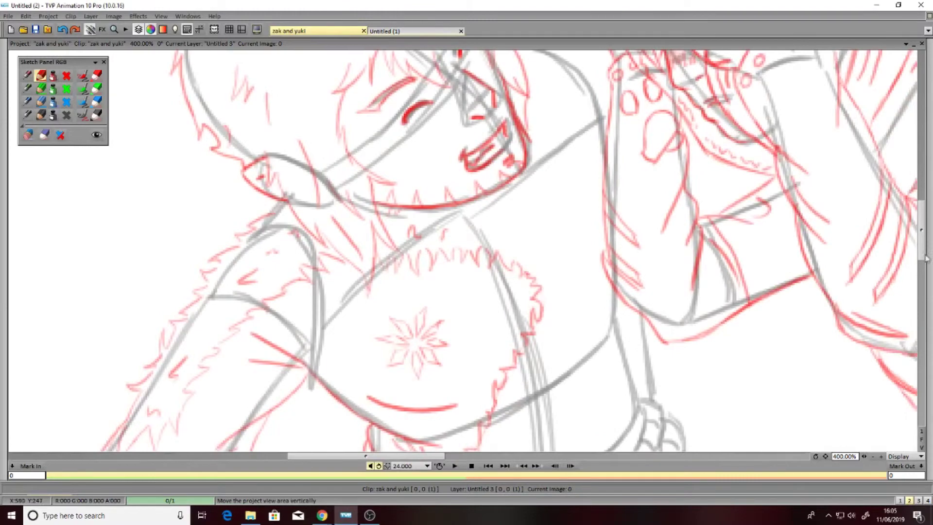
# Add red zigzag fur beside the chest toward the hand, plus arm hatching.
pyautogui.moveTo(924, 260); pyautogui.dragTo(925, 245)
pyautogui.moveTo(534, 228)
pyautogui.mouseDown()
pyautogui.moveTo(544, 258)
pyautogui.moveTo(527, 294)
pyautogui.moveTo(539, 282)
pyautogui.moveTo(576, 352)
pyautogui.mouseUp()
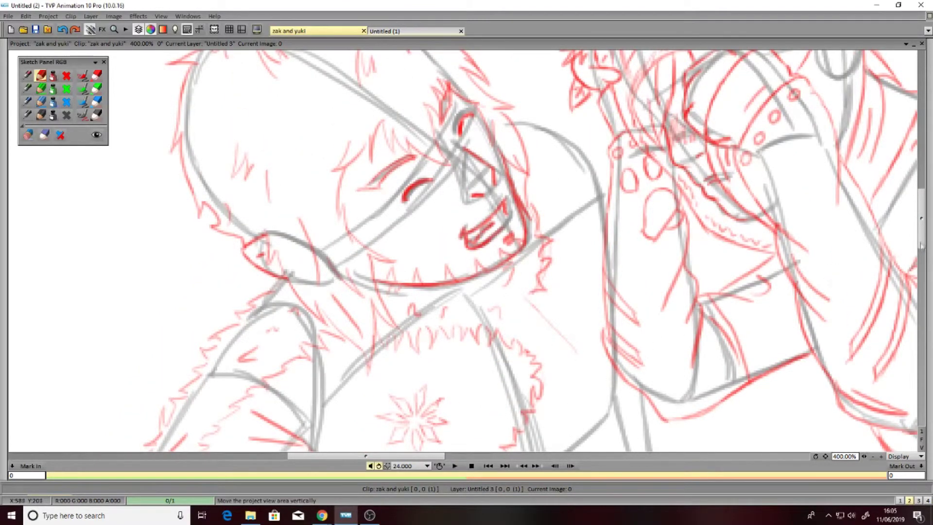
pyautogui.moveTo(921, 245); pyautogui.dragTo(920, 270)
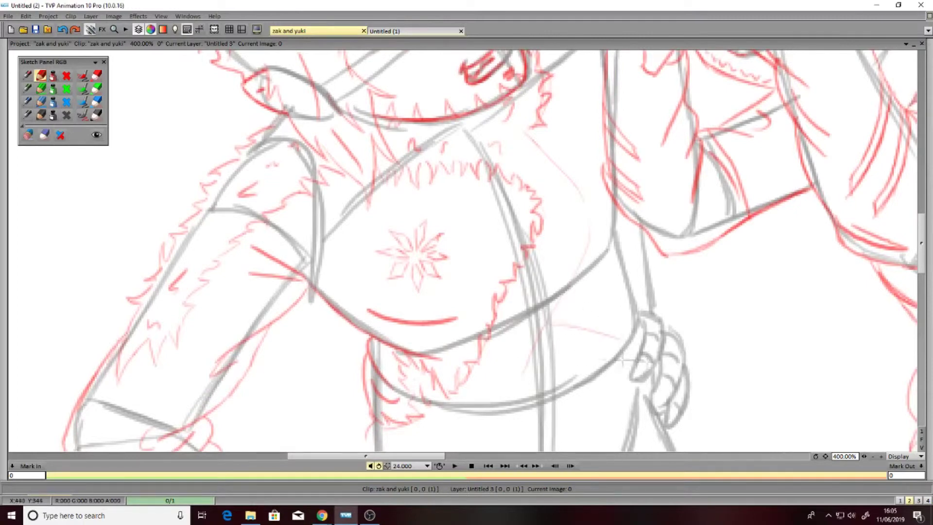
pyautogui.moveTo(542, 323)
pyautogui.mouseDown()
pyautogui.moveTo(641, 336)
pyautogui.moveTo(643, 410)
pyautogui.mouseUp()
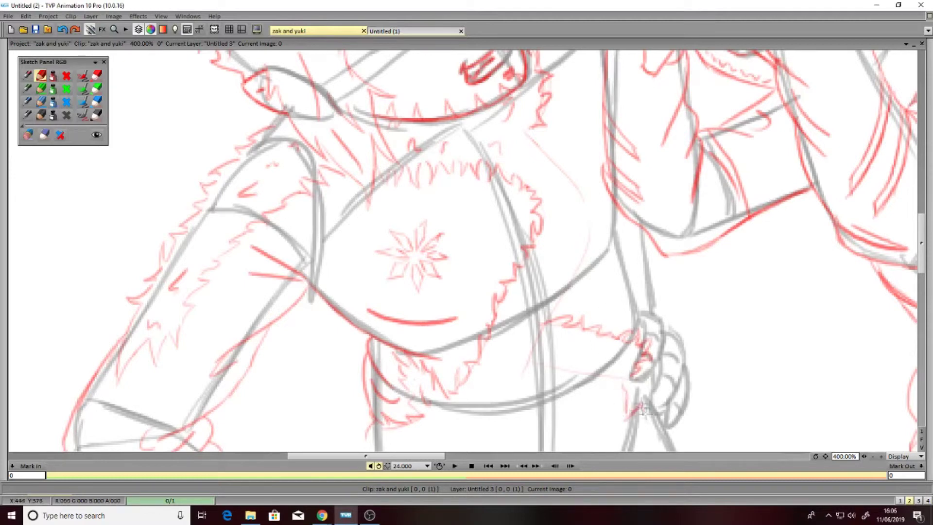
pyautogui.moveTo(655, 376)
pyautogui.mouseDown()
pyautogui.moveTo(634, 374)
pyautogui.moveTo(663, 328)
pyautogui.moveTo(615, 218)
pyautogui.moveTo(578, 302)
pyautogui.mouseUp()
pyautogui.moveTo(617, 229); pyautogui.dragTo(590, 277)
pyautogui.moveTo(615, 199); pyautogui.dragTo(603, 263)
pyautogui.moveTo(575, 306); pyautogui.dragTo(604, 251)
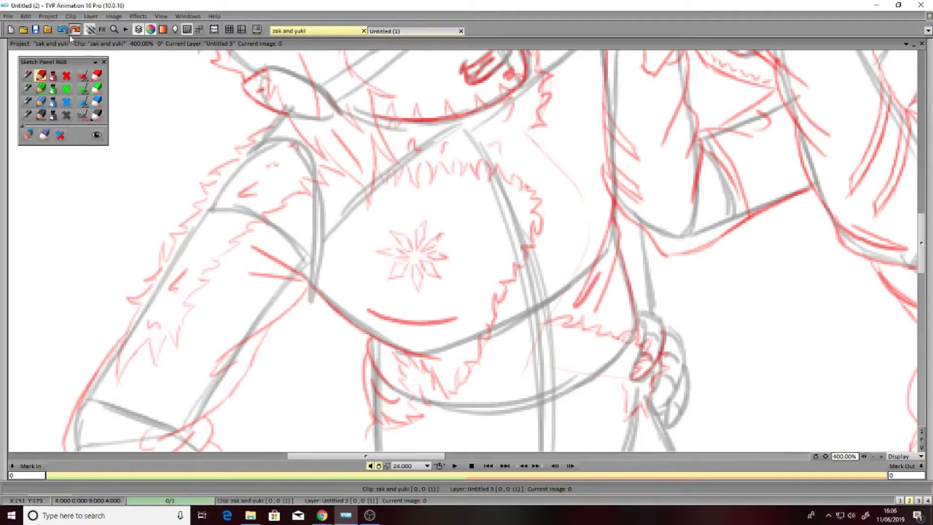
# Save the file, then add a curved arm stroke and fur down the belly's right side.
pyautogui.click(35, 29)
pyautogui.press('Return')
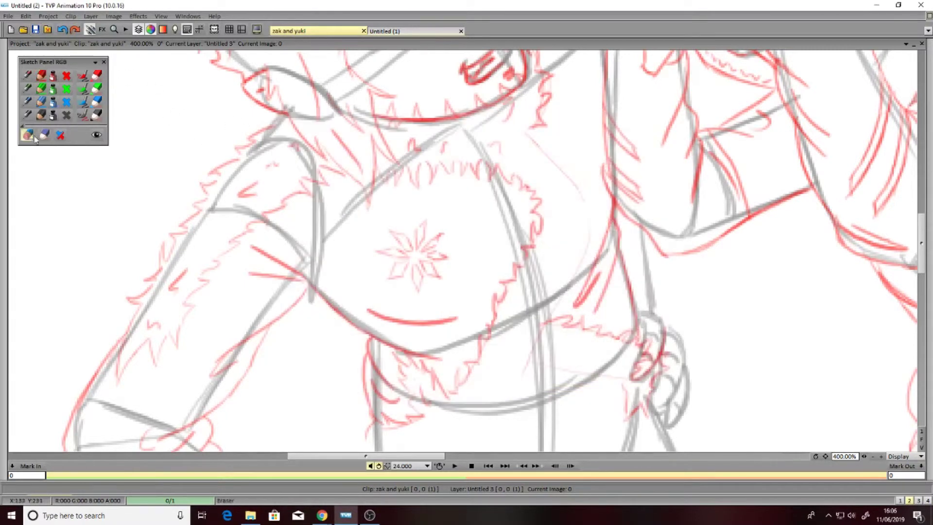
pyautogui.moveTo(623, 249); pyautogui.dragTo(639, 305)
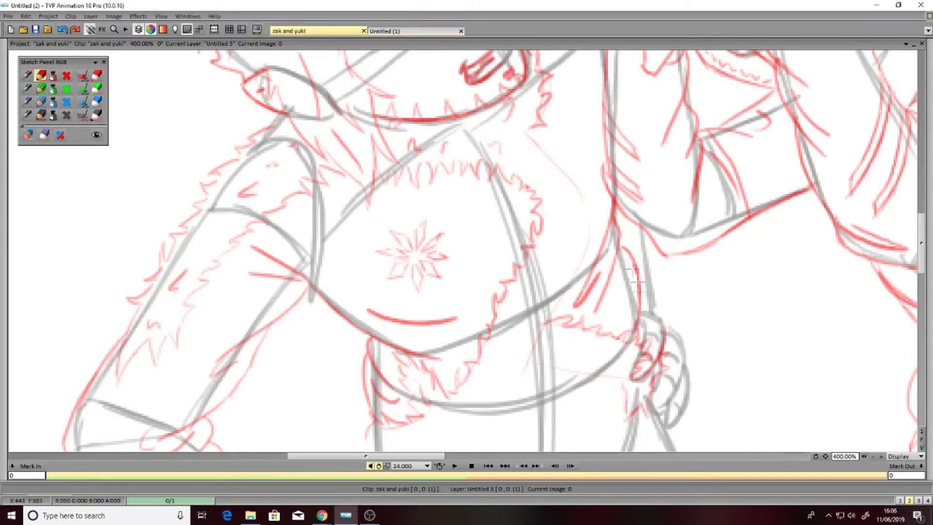
pyautogui.moveTo(510, 345); pyautogui.dragTo(517, 341)
pyautogui.moveTo(558, 248); pyautogui.dragTo(552, 264)
pyautogui.moveTo(551, 118)
pyautogui.mouseDown()
pyautogui.moveTo(558, 156)
pyautogui.moveTo(583, 188)
pyautogui.moveTo(596, 252)
pyautogui.mouseUp()
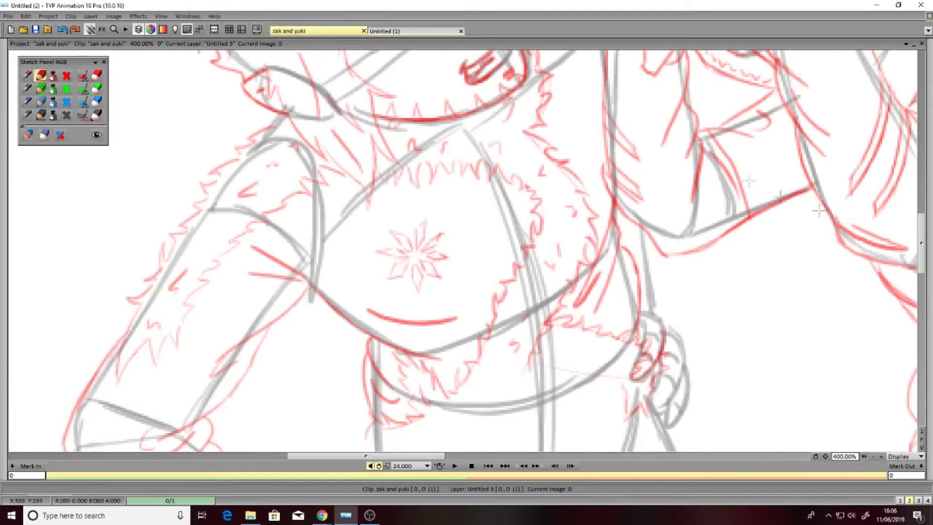
# Ink red lines along the head and trace the cheek and jaw with the brush.
pyautogui.scroll(5, 871, 214)
pyautogui.moveTo(566, 226)
pyautogui.mouseDown()
pyautogui.moveTo(581, 289)
pyautogui.moveTo(595, 294)
pyautogui.mouseUp()
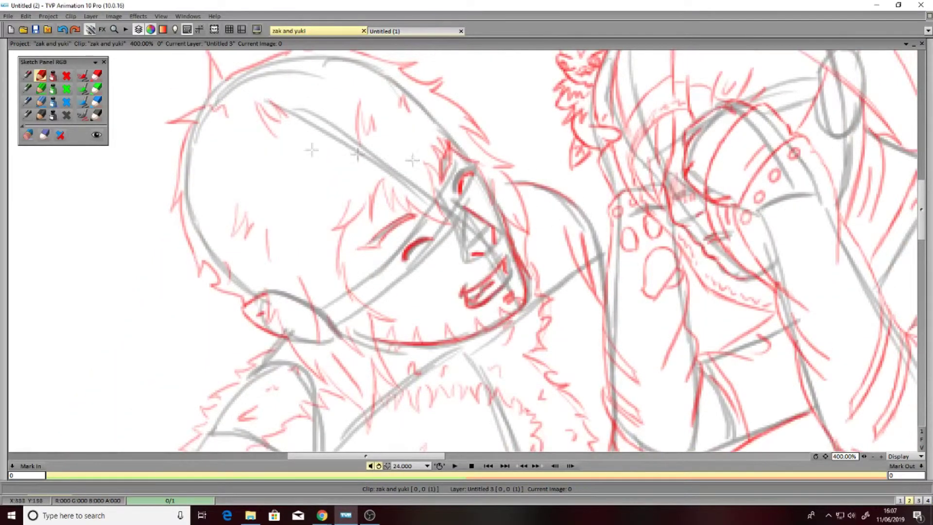
pyautogui.press('b')
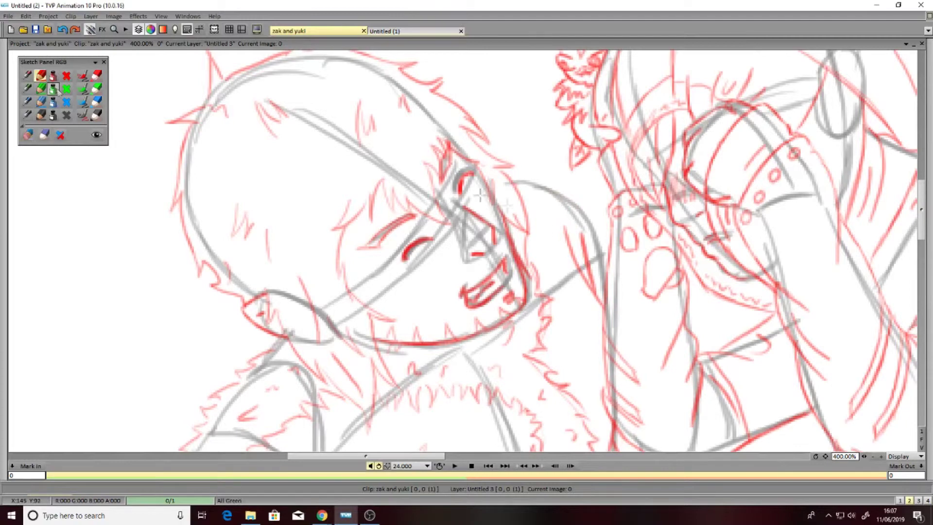
pyautogui.moveTo(518, 163)
pyautogui.mouseDown()
pyautogui.moveTo(595, 214)
pyautogui.moveTo(605, 257)
pyautogui.mouseUp()
pyautogui.moveTo(608, 214); pyautogui.dragTo(598, 257)
pyautogui.scroll(-5, 366, 333)
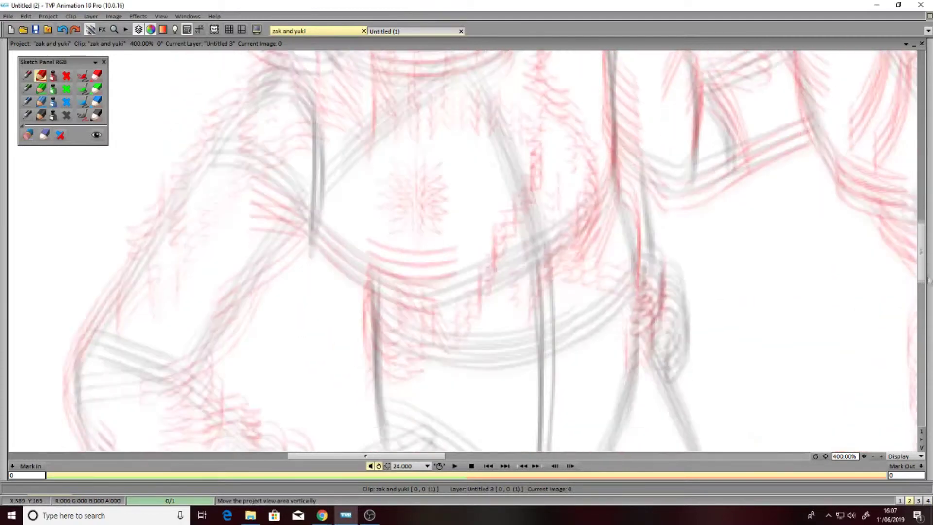
# Add zigzag fur along the jacket trim and redraw the lower jacket edge curve.
pyautogui.moveTo(389, 349)
pyautogui.mouseDown()
pyautogui.moveTo(458, 323)
pyautogui.moveTo(520, 270)
pyautogui.mouseUp()
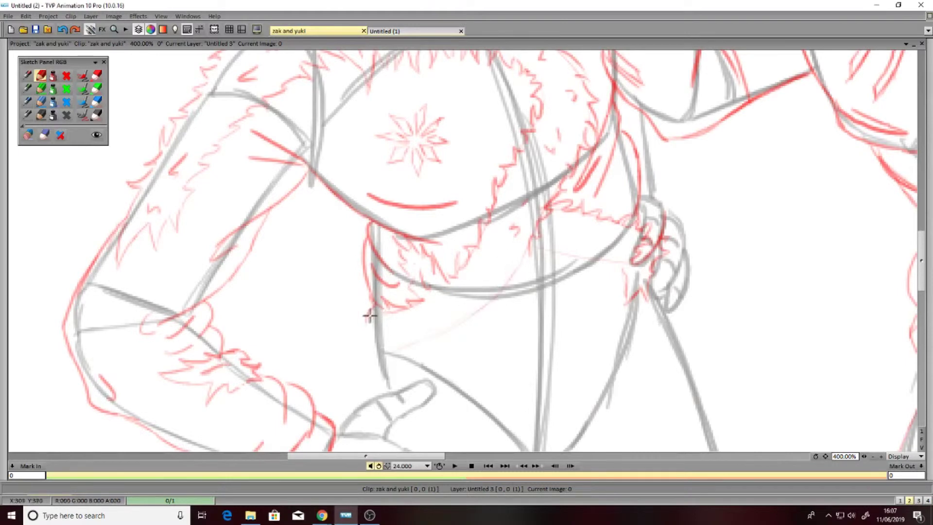
pyautogui.moveTo(362, 329)
pyautogui.mouseDown()
pyautogui.moveTo(408, 350)
pyautogui.moveTo(437, 340)
pyautogui.moveTo(458, 345)
pyautogui.moveTo(471, 319)
pyautogui.moveTo(491, 311)
pyautogui.mouseUp()
pyautogui.moveTo(506, 278)
pyautogui.mouseDown()
pyautogui.moveTo(525, 253)
pyautogui.moveTo(624, 272)
pyautogui.mouseUp()
pyautogui.moveTo(566, 224); pyautogui.dragTo(607, 240)
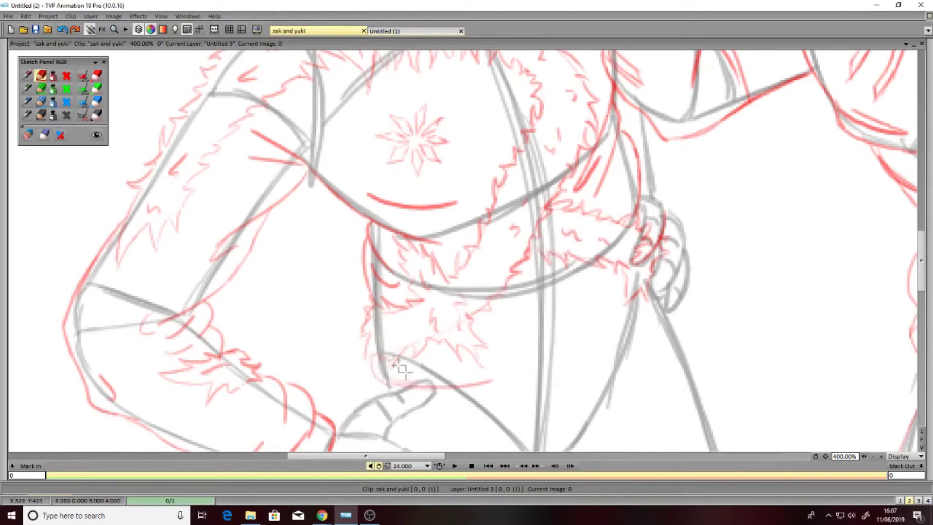
pyautogui.moveTo(373, 359); pyautogui.dragTo(530, 375)
pyautogui.hotkey('ctrl', 'z')
pyautogui.moveTo(466, 383); pyautogui.dragTo(668, 253)
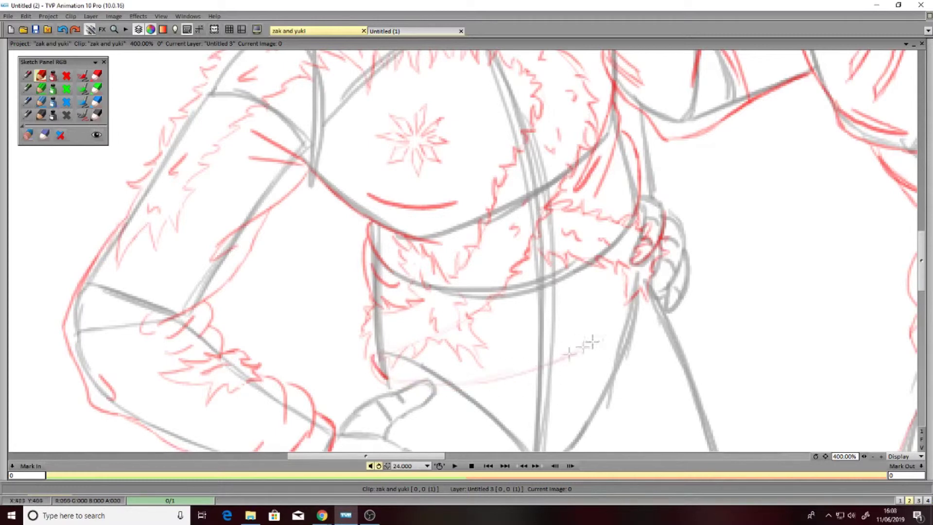
pyautogui.moveTo(372, 362)
pyautogui.mouseDown()
pyautogui.moveTo(387, 380)
pyautogui.moveTo(426, 381)
pyautogui.mouseUp()
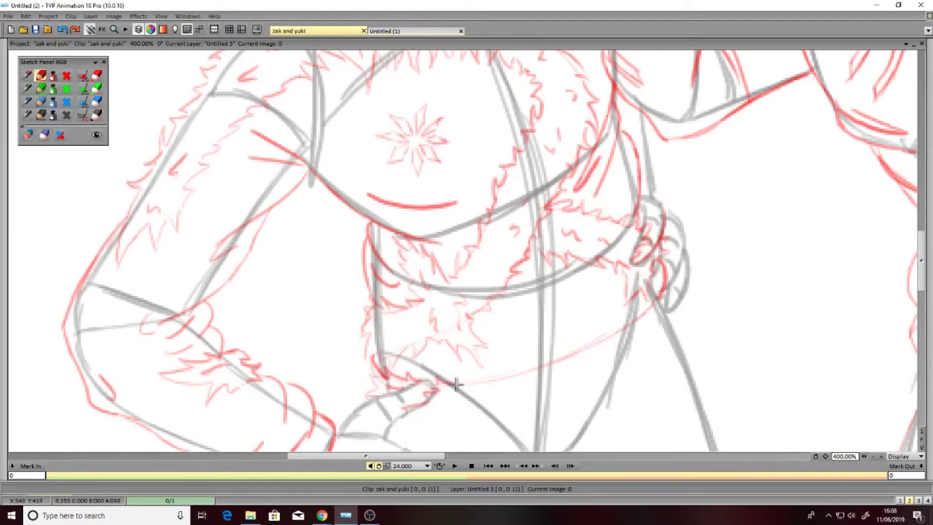
# Trace the belly curve in red and add fur strokes on the belly and right hip.
pyautogui.moveTo(590, 280); pyautogui.dragTo(498, 331)
pyautogui.moveTo(508, 292)
pyautogui.mouseDown()
pyautogui.moveTo(585, 270)
pyautogui.moveTo(581, 245)
pyautogui.mouseUp()
pyautogui.moveTo(604, 217)
pyautogui.mouseDown()
pyautogui.moveTo(567, 260)
pyautogui.moveTo(605, 209)
pyautogui.mouseUp()
pyautogui.scroll(-5, 759, 240)
pyautogui.moveTo(481, 255)
pyautogui.mouseDown()
pyautogui.moveTo(567, 236)
pyautogui.moveTo(623, 195)
pyautogui.mouseUp()
pyautogui.moveTo(391, 316)
pyautogui.mouseDown()
pyautogui.moveTo(437, 302)
pyautogui.moveTo(500, 308)
pyautogui.mouseUp()
pyautogui.moveTo(456, 287)
pyautogui.mouseDown()
pyautogui.moveTo(506, 293)
pyautogui.moveTo(510, 271)
pyautogui.moveTo(559, 284)
pyautogui.mouseUp()
pyautogui.moveTo(671, 155)
pyautogui.mouseDown()
pyautogui.moveTo(690, 207)
pyautogui.moveTo(658, 225)
pyautogui.mouseUp()
pyautogui.moveTo(583, 267)
pyautogui.mouseDown()
pyautogui.moveTo(561, 284)
pyautogui.moveTo(598, 265)
pyautogui.mouseUp()
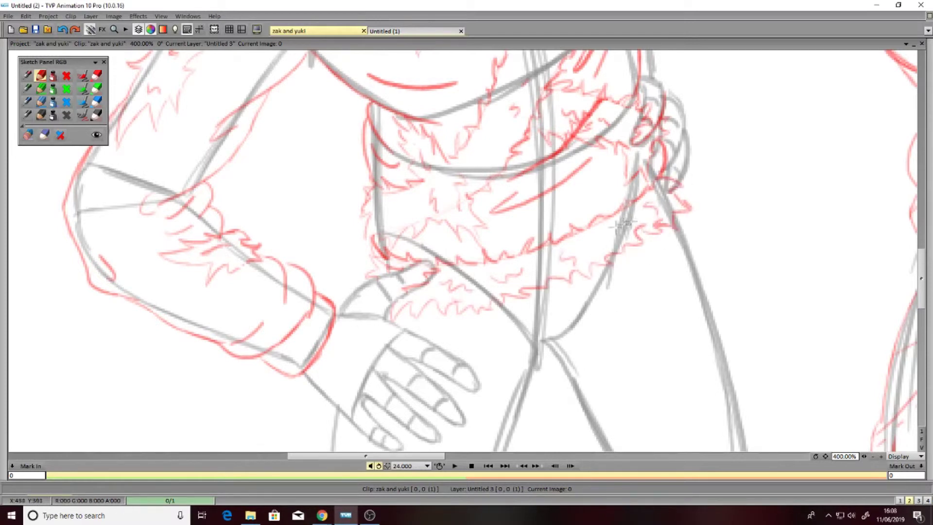
# Draw diagonal red fold lines on the trousers below the hand.
pyautogui.moveTo(921, 280); pyautogui.dragTo(926, 296)
pyautogui.moveTo(500, 334); pyautogui.dragTo(627, 233)
pyautogui.moveTo(559, 266); pyautogui.dragTo(501, 358)
pyautogui.moveTo(506, 286); pyautogui.dragTo(596, 216)
pyautogui.moveTo(508, 243); pyautogui.dragTo(613, 168)
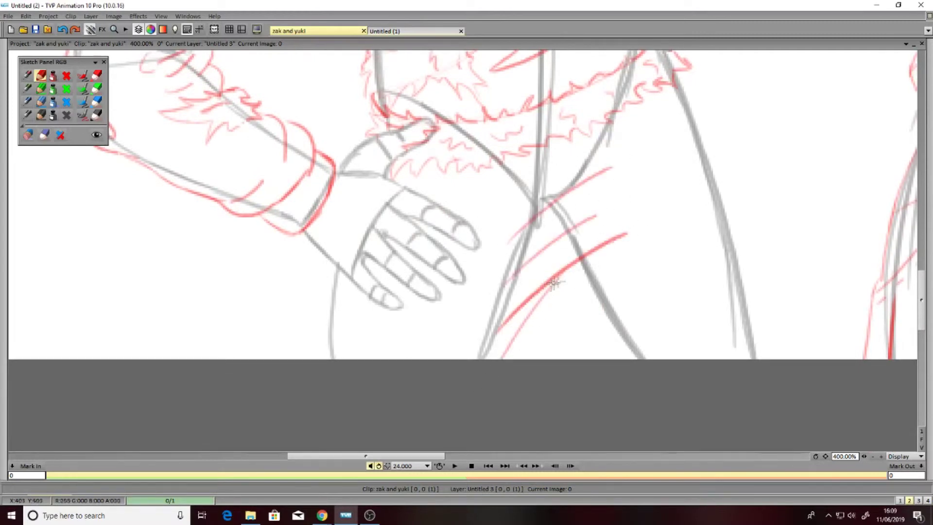
# Add diagonal red fold lines across the trousers.
pyautogui.moveTo(561, 275); pyautogui.dragTo(672, 357)
pyautogui.moveTo(563, 284); pyautogui.dragTo(627, 358)
pyautogui.moveTo(601, 261); pyautogui.dragTo(664, 342)
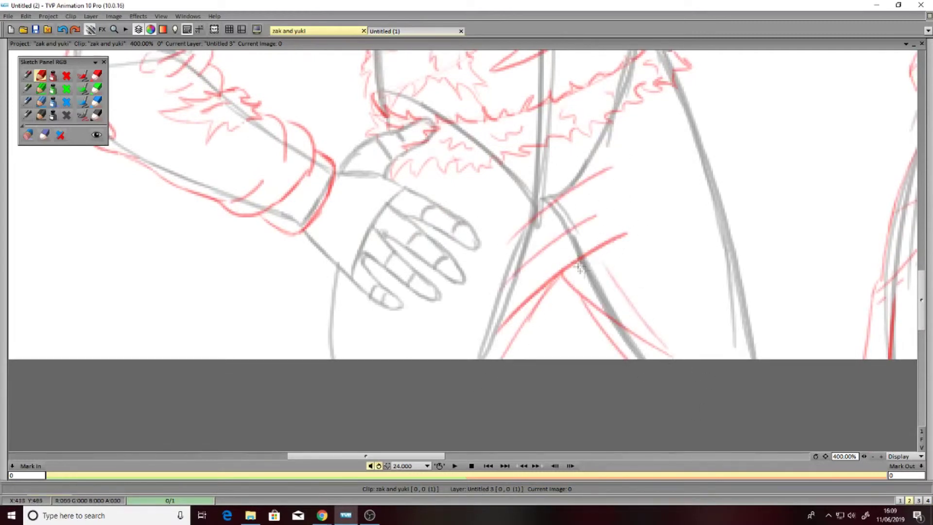
pyautogui.moveTo(595, 281); pyautogui.dragTo(647, 315)
pyautogui.moveTo(486, 298)
pyautogui.mouseDown()
pyautogui.moveTo(453, 357)
pyautogui.moveTo(510, 337)
pyautogui.mouseUp()
# Trace the back of the hand and the fingers in red, tidying the top of the hand.
pyautogui.moveTo(307, 233)
pyautogui.mouseDown()
pyautogui.moveTo(404, 307)
pyautogui.moveTo(364, 257)
pyautogui.moveTo(417, 277)
pyautogui.mouseUp()
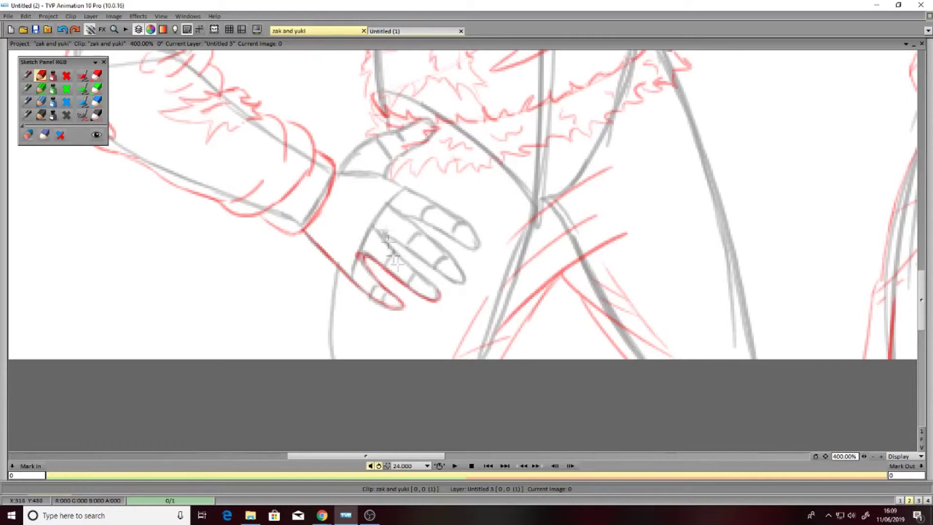
pyautogui.moveTo(425, 276); pyautogui.dragTo(380, 232)
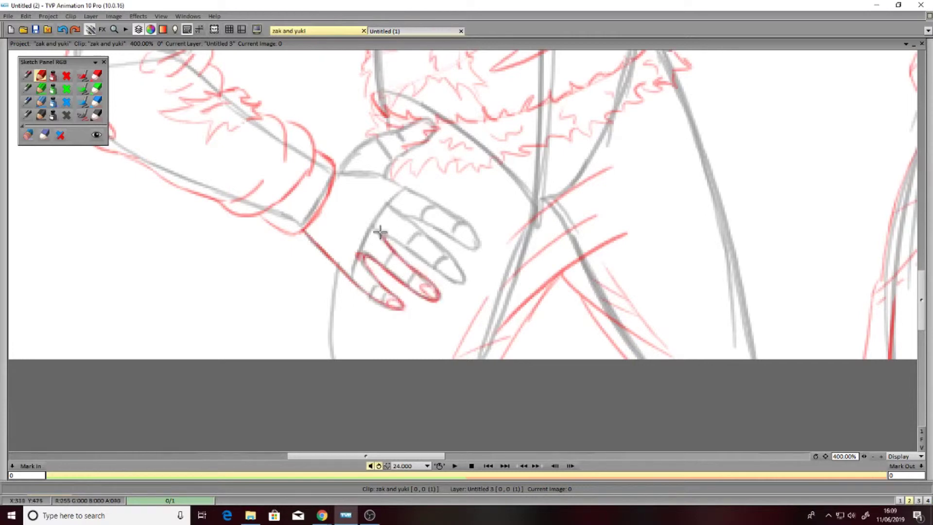
pyautogui.moveTo(335, 167); pyautogui.dragTo(384, 176)
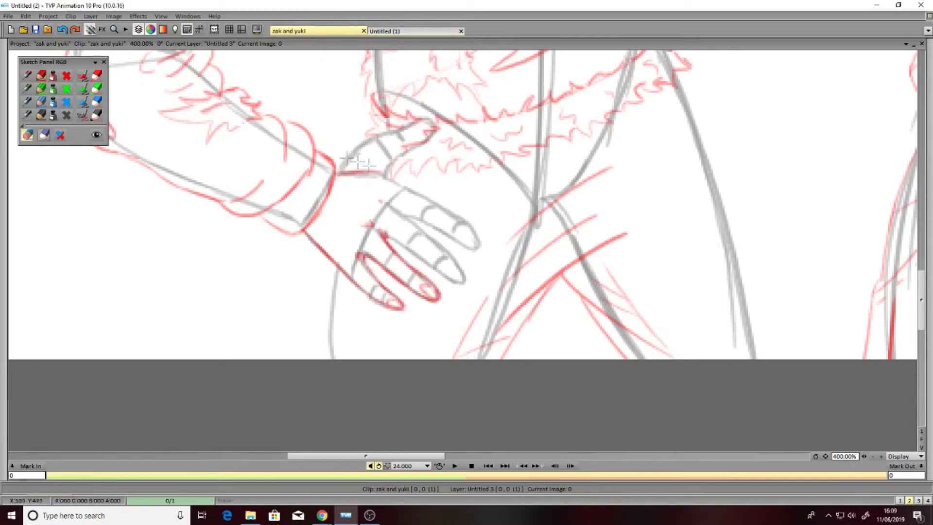
pyautogui.moveTo(369, 138)
pyautogui.mouseDown()
pyautogui.moveTo(354, 170)
pyautogui.moveTo(403, 129)
pyautogui.moveTo(394, 152)
pyautogui.mouseUp()
pyautogui.moveTo(412, 188); pyautogui.dragTo(475, 221)
pyautogui.moveTo(383, 232)
pyautogui.mouseDown()
pyautogui.moveTo(408, 254)
pyautogui.moveTo(452, 266)
pyautogui.mouseUp()
pyautogui.moveTo(403, 214)
pyautogui.mouseDown()
pyautogui.moveTo(459, 262)
pyautogui.moveTo(479, 246)
pyautogui.moveTo(464, 233)
pyautogui.mouseUp()
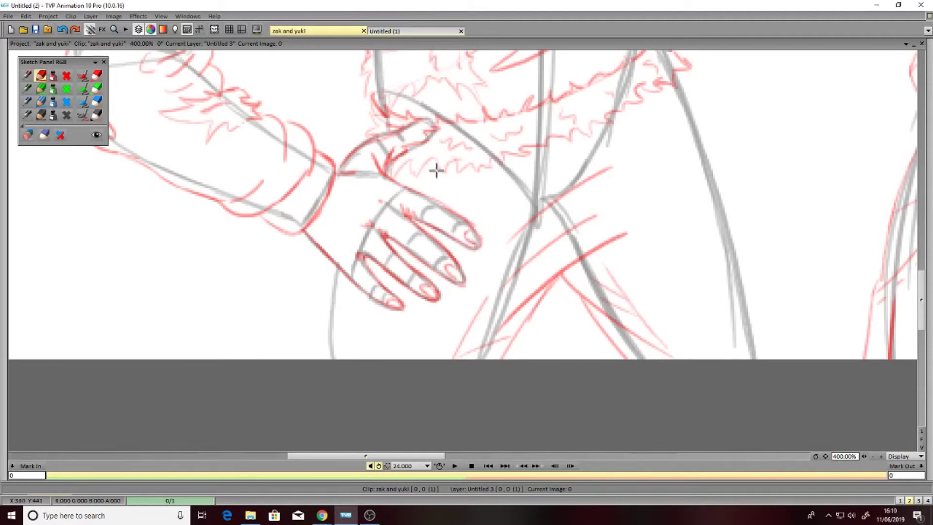
pyautogui.moveTo(474, 179); pyautogui.dragTo(467, 214)
# Outline the thigh and the long trouser leg down to the cuff.
pyautogui.moveTo(474, 282); pyautogui.dragTo(402, 440)
pyautogui.moveTo(339, 259)
pyautogui.mouseDown()
pyautogui.moveTo(318, 359)
pyautogui.moveTo(382, 320)
pyautogui.mouseUp()
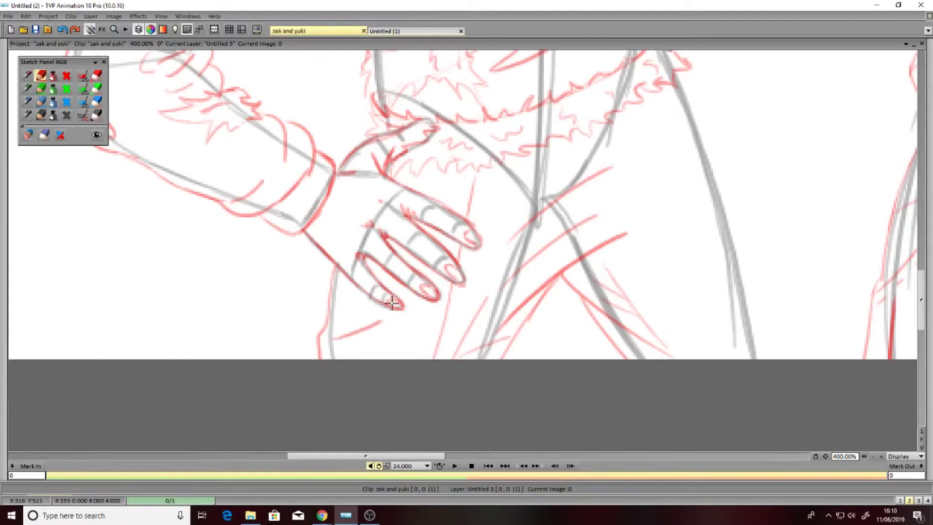
pyautogui.moveTo(593, 336); pyautogui.dragTo(445, 335)
pyautogui.moveTo(525, 68)
pyautogui.mouseDown()
pyautogui.moveTo(607, 291)
pyautogui.moveTo(621, 381)
pyautogui.mouseUp()
pyautogui.moveTo(486, 108)
pyautogui.mouseDown()
pyautogui.moveTo(538, 267)
pyautogui.moveTo(605, 311)
pyautogui.mouseUp()
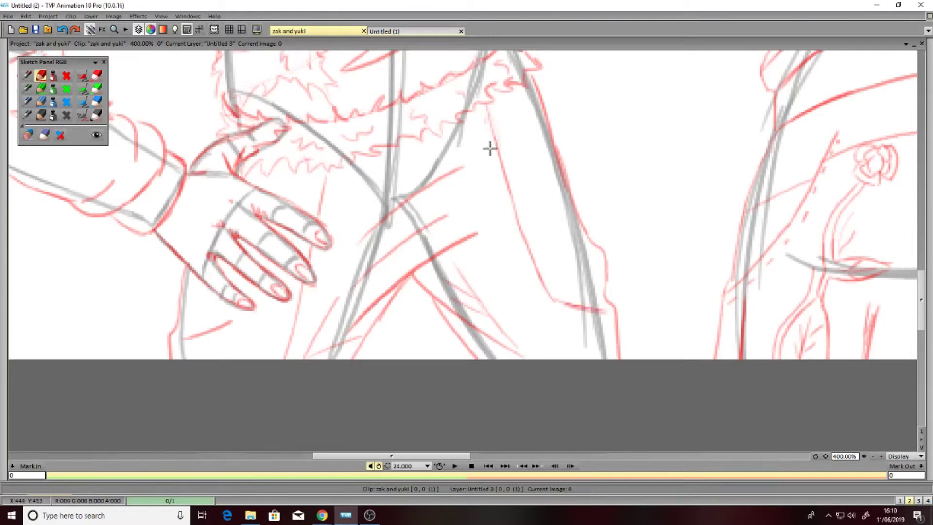
# Sketch curved fold lines and a vertical line down the trouser leg.
pyautogui.moveTo(559, 187); pyautogui.dragTo(507, 294)
pyautogui.moveTo(506, 335); pyautogui.dragTo(503, 299)
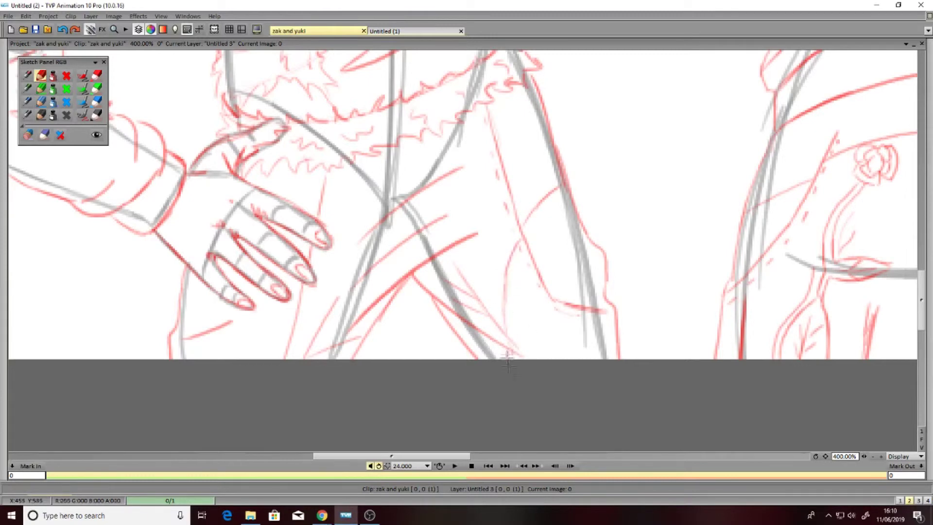
pyautogui.moveTo(540, 255); pyautogui.dragTo(576, 217)
pyautogui.moveTo(526, 357)
pyautogui.mouseDown()
pyautogui.moveTo(559, 287)
pyautogui.moveTo(593, 252)
pyautogui.mouseUp()
pyautogui.moveTo(566, 345); pyautogui.dragTo(599, 405)
pyautogui.moveTo(517, 216); pyautogui.dragTo(535, 171)
pyautogui.moveTo(558, 244); pyautogui.dragTo(617, 307)
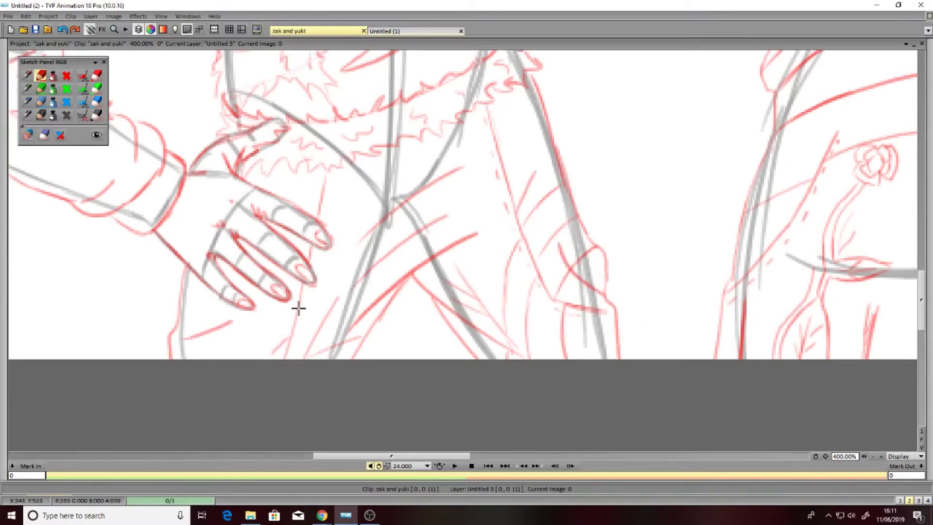
pyautogui.hscroll(-5, 299, 307)
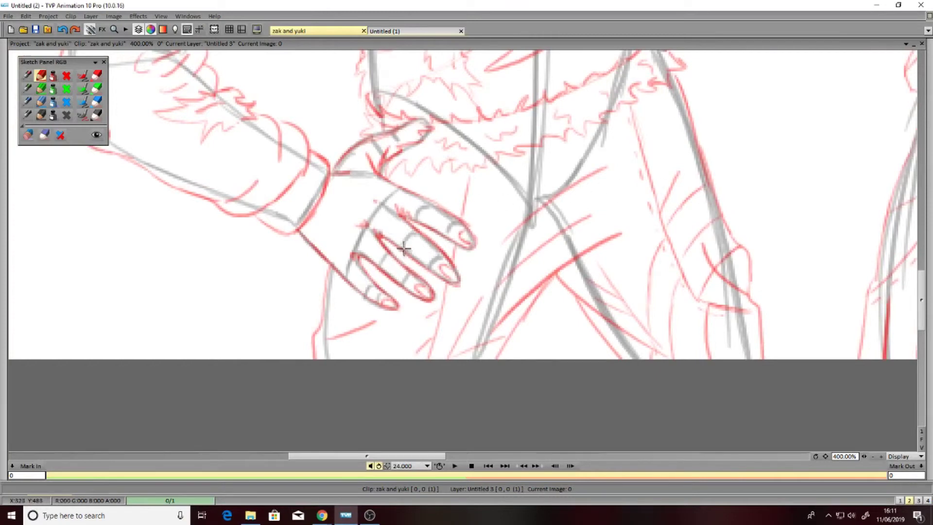
# Extend the palm edge to the fingertip and add more trouser lines.
pyautogui.moveTo(426, 294); pyautogui.dragTo(421, 336)
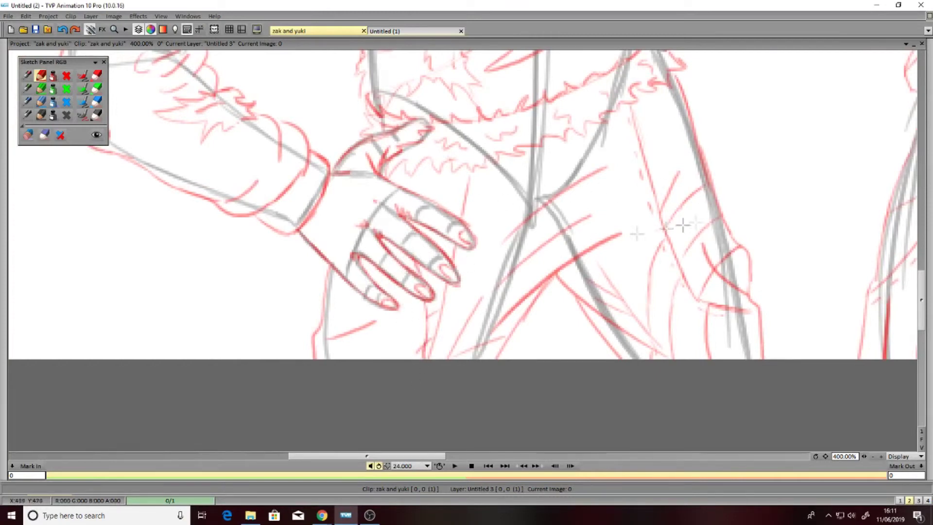
pyautogui.moveTo(395, 309)
pyautogui.mouseDown()
pyautogui.moveTo(375, 322)
pyautogui.moveTo(381, 359)
pyautogui.mouseUp()
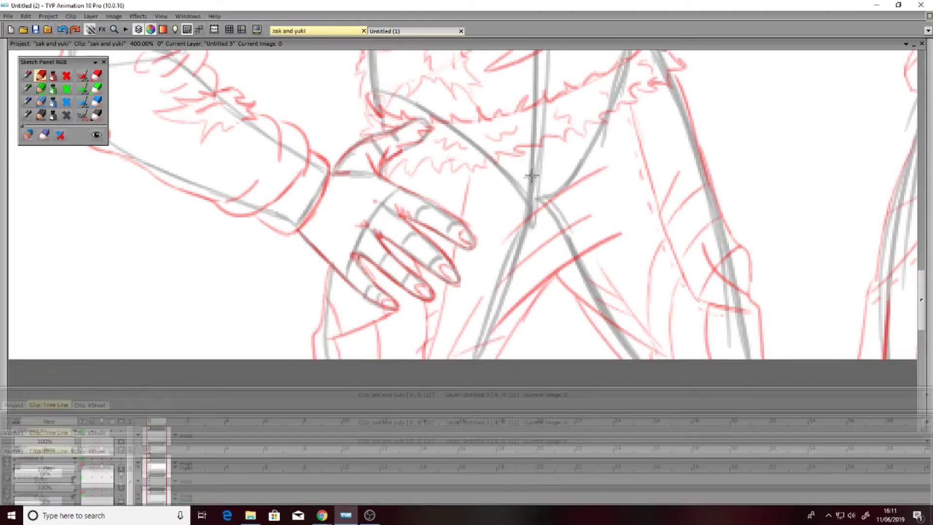
pyautogui.moveTo(506, 166); pyautogui.dragTo(521, 227)
pyautogui.moveTo(573, 145); pyautogui.dragTo(583, 180)
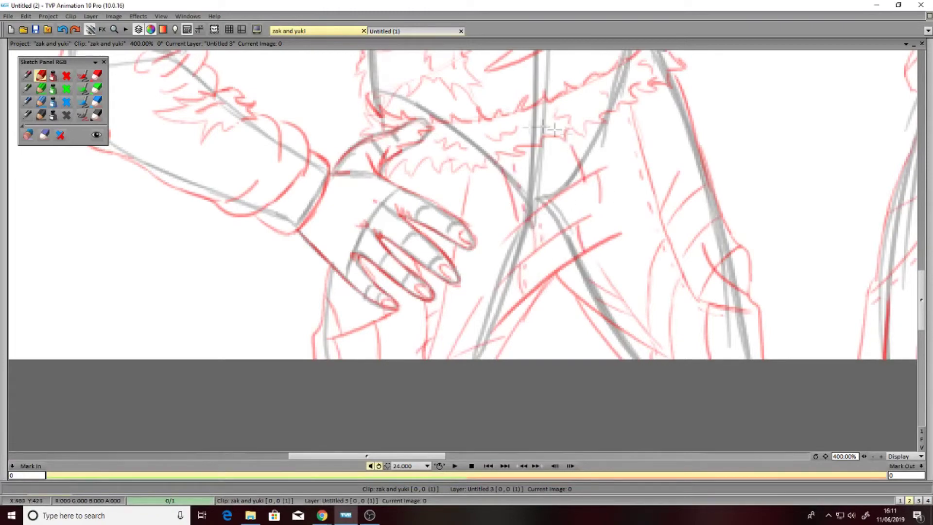
# Trace the belt loop in red beside the grey construction line.
pyautogui.moveTo(922, 299); pyautogui.dragTo(921, 245)
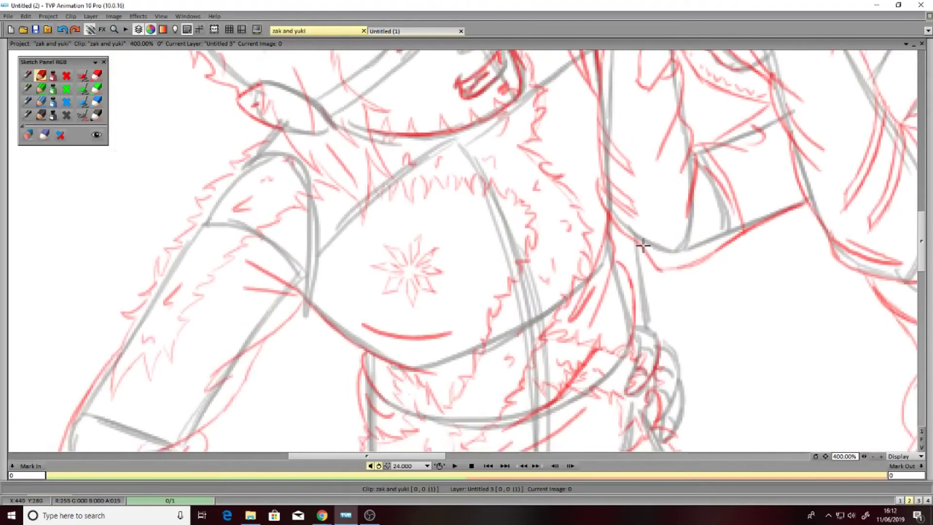
pyautogui.moveTo(634, 264); pyautogui.dragTo(657, 302)
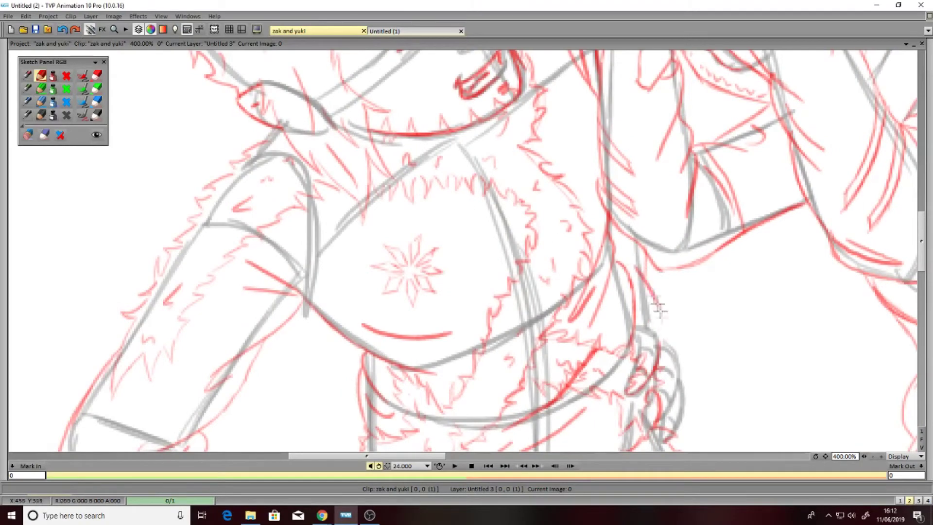
pyautogui.moveTo(658, 345); pyautogui.dragTo(676, 379)
pyautogui.scroll(-5, 671, 369)
pyautogui.moveTo(680, 272); pyautogui.dragTo(661, 306)
pyautogui.moveTo(676, 246); pyautogui.dragTo(646, 311)
# Tidy strokes with the eraser, then show the full workspace with the layer timeline.
pyautogui.click(28, 135)
pyautogui.press('e')
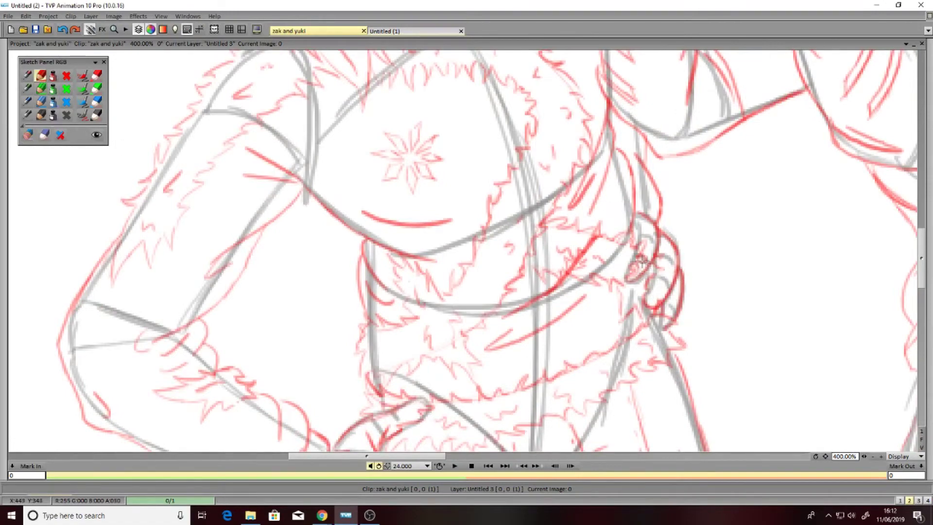
pyautogui.click(901, 501)
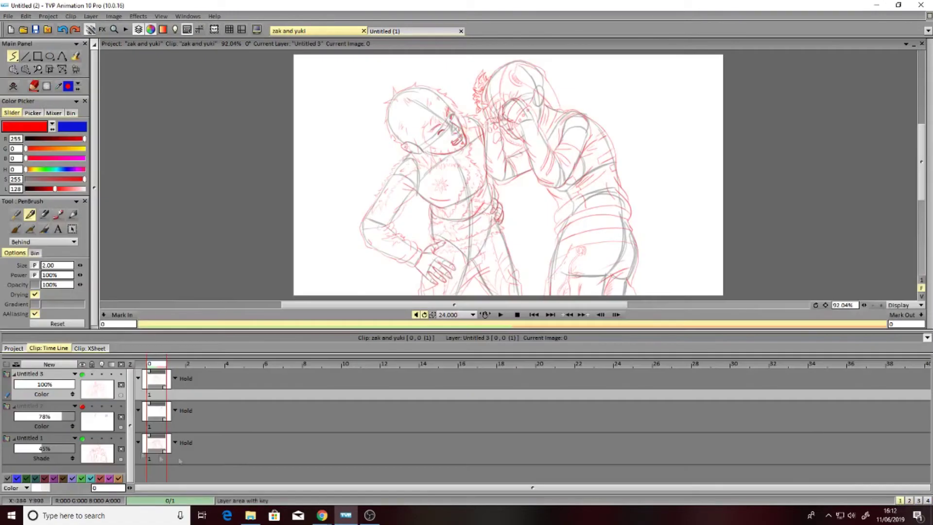
pyautogui.moveTo(83, 403)
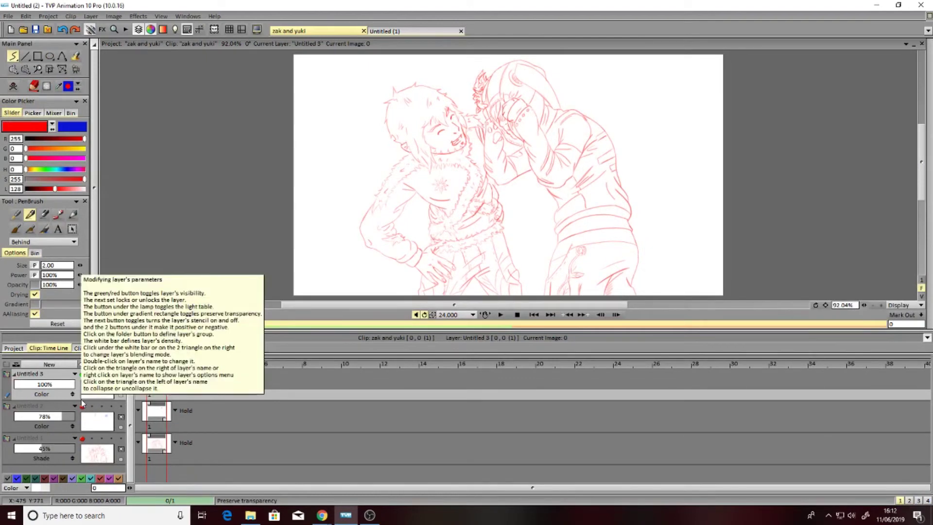
# Change layer Untitled 3's blending from Color to Shade, then return to room 2.
pyautogui.click(73, 394)
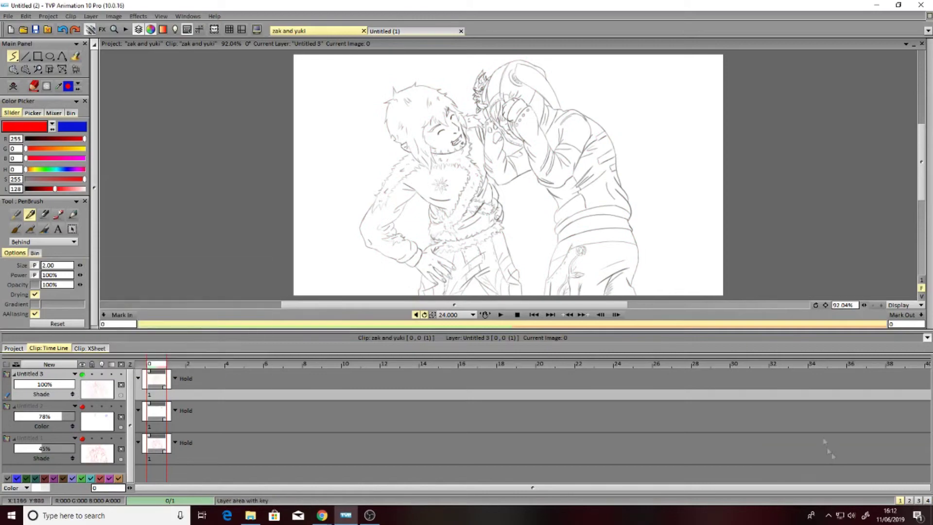
pyautogui.click(908, 500)
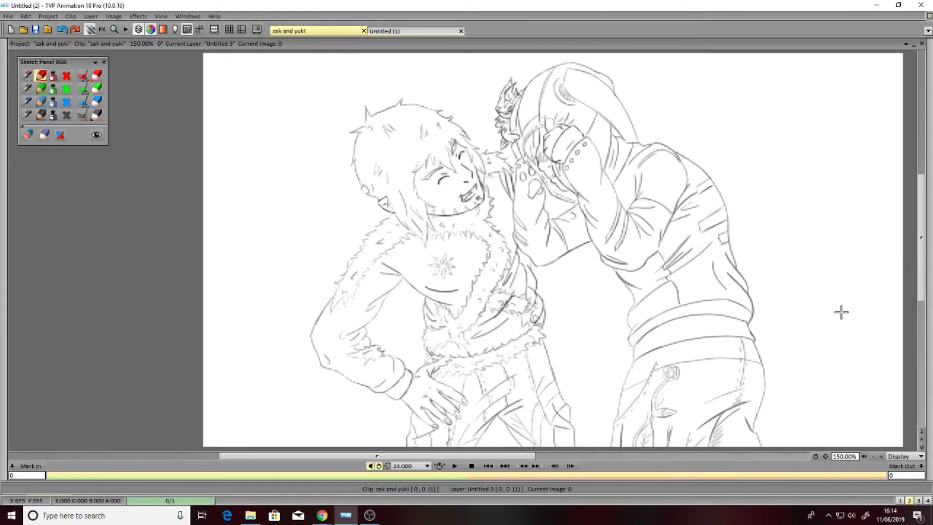
# Draw a looping signature scribble at the lower right of the canvas.
pyautogui.moveTo(841, 312); pyautogui.dragTo(849, 332)
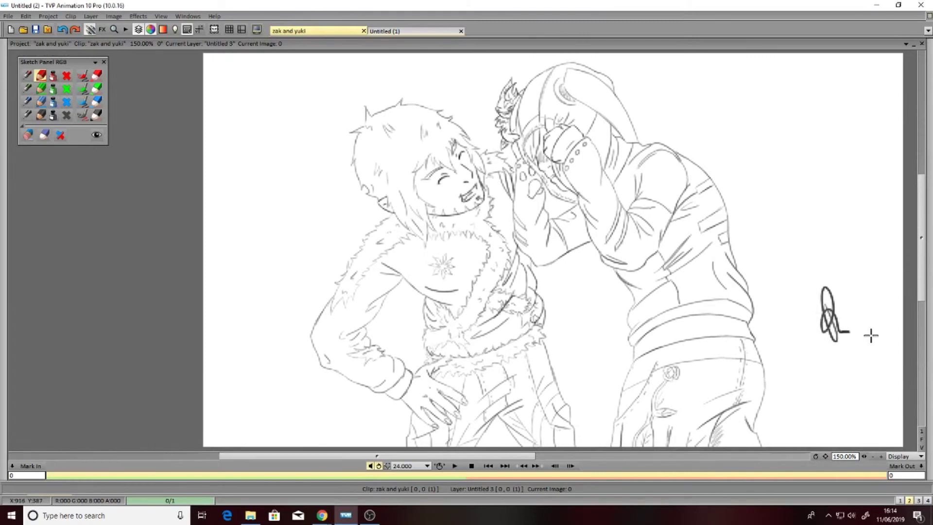